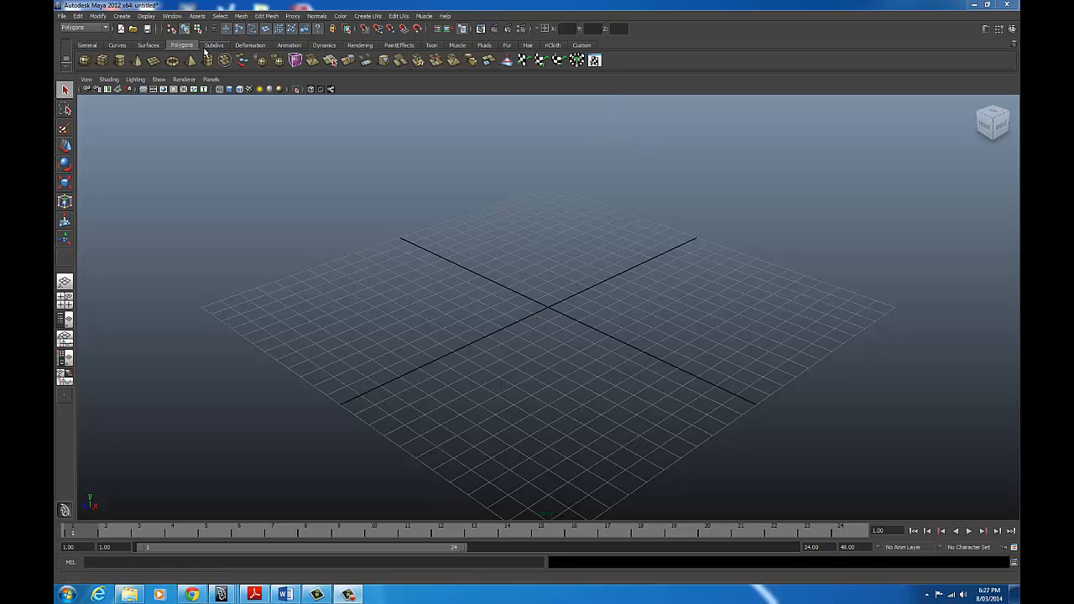
Step: Set the menu set to Polygons and hide the Shelf, Time Slider, Range Slider and Command Line from the interface
click(105, 29)
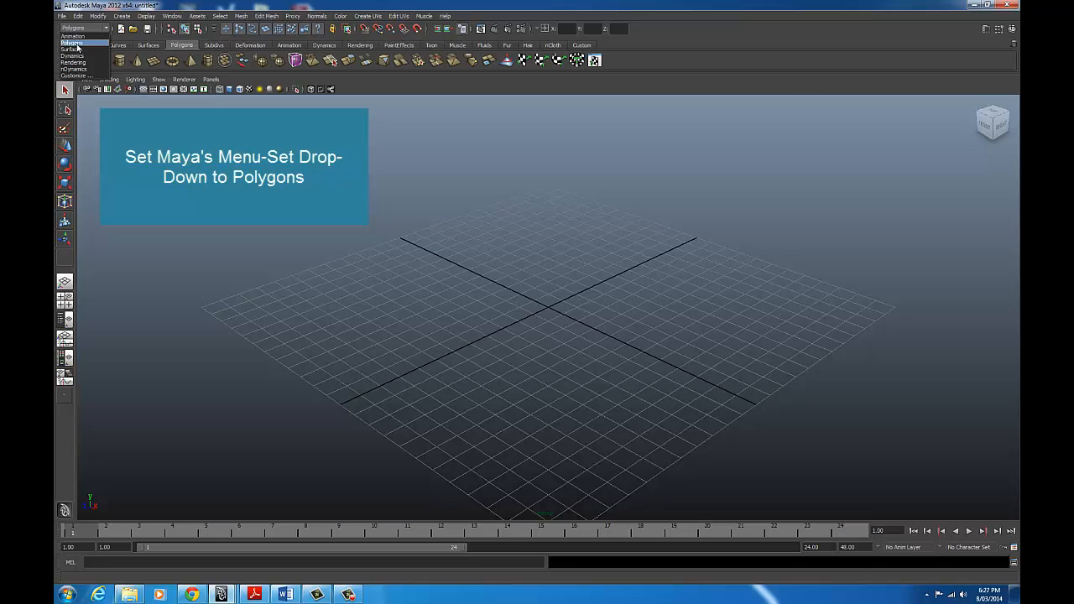
click(76, 45)
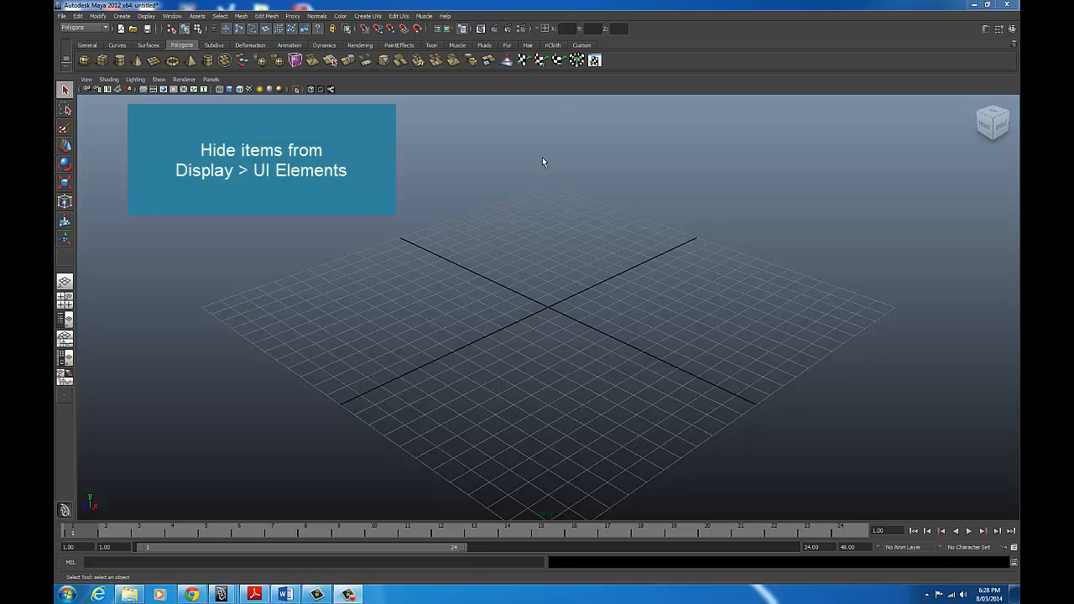
click(147, 16)
mouse_move(159, 50)
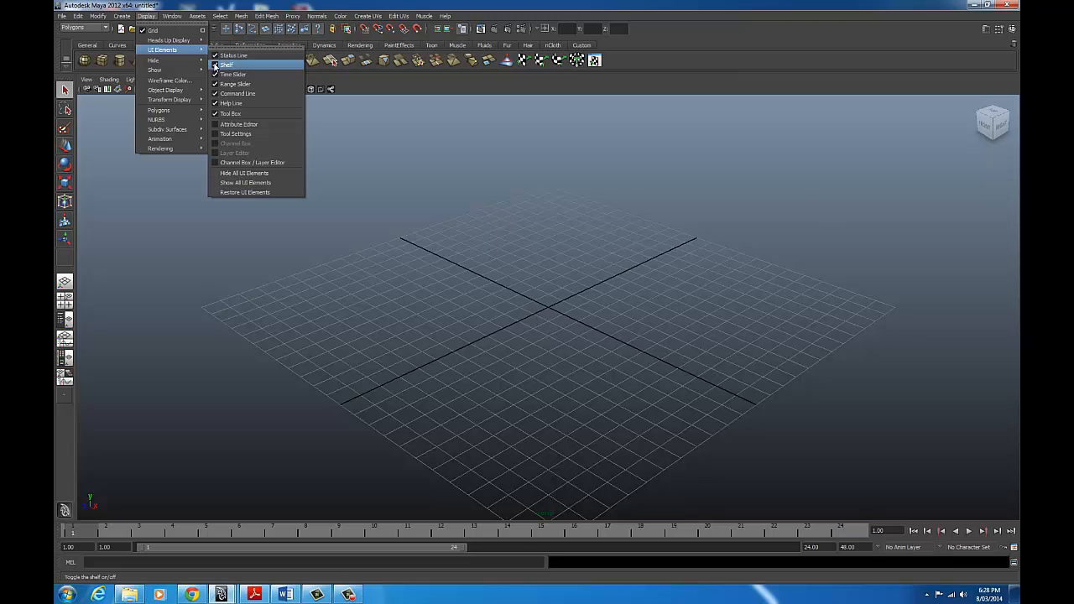
click(216, 66)
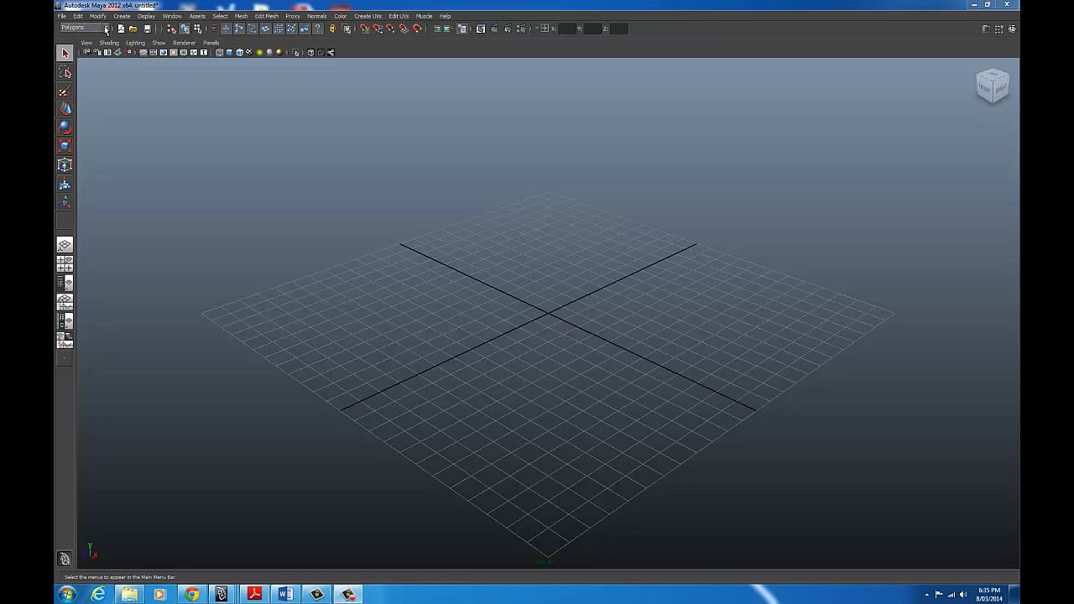
click(148, 16)
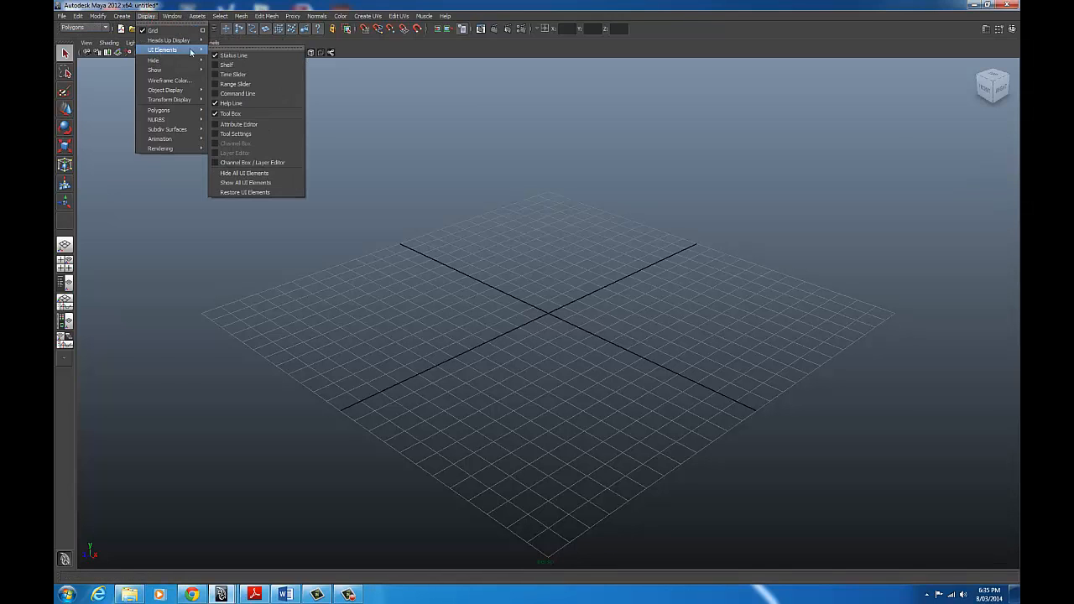
click(172, 16)
click(240, 3)
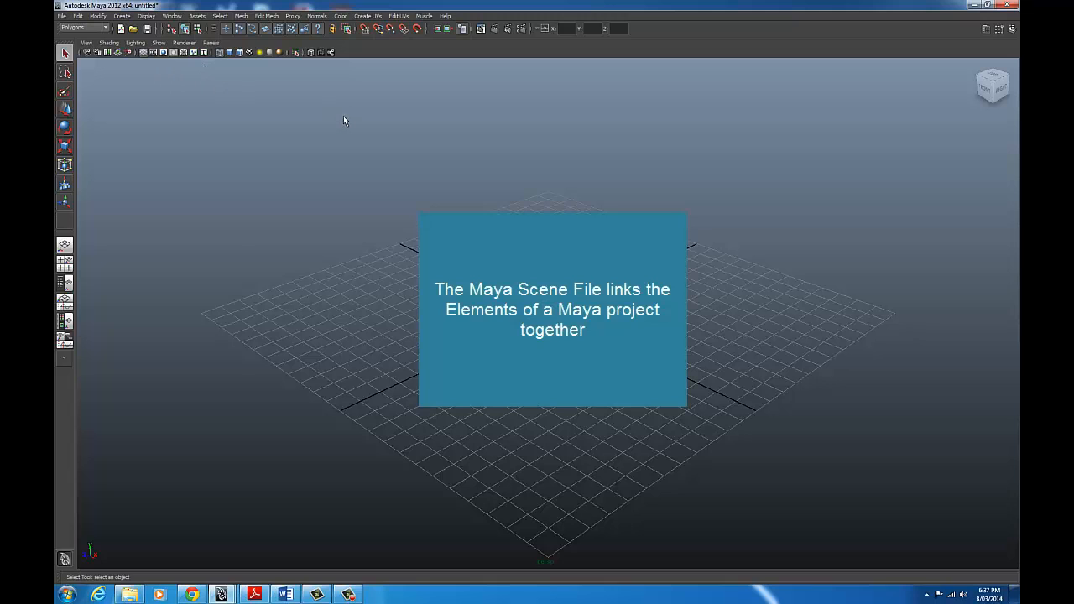
Step: Create a new project named NMD_Project1_Pr in F:/DOCUMENTS/Maya/Projects, accepting the default folder locations
click(61, 16)
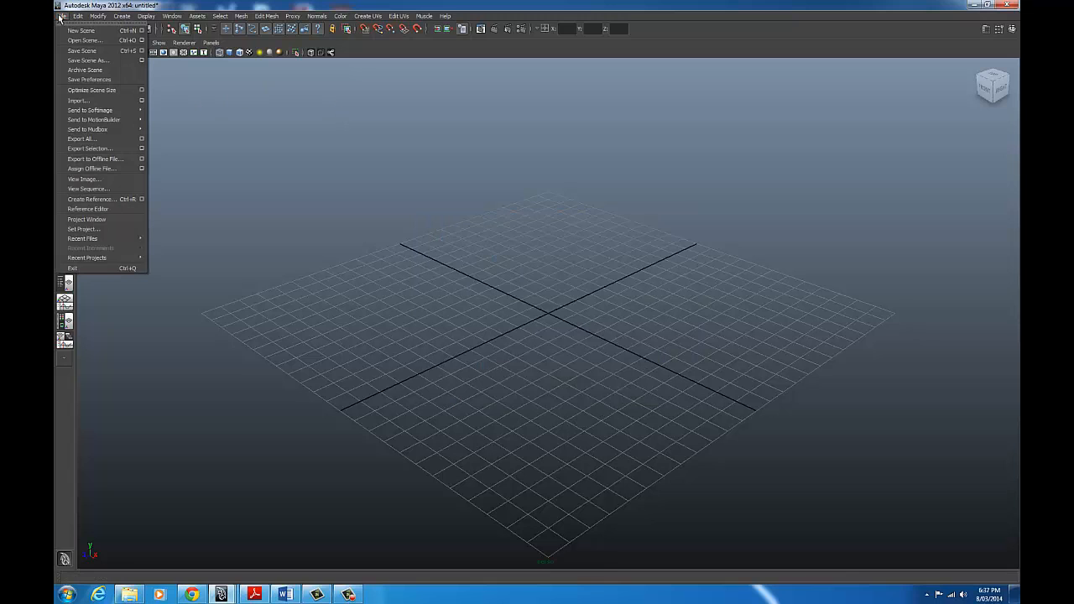
click(122, 219)
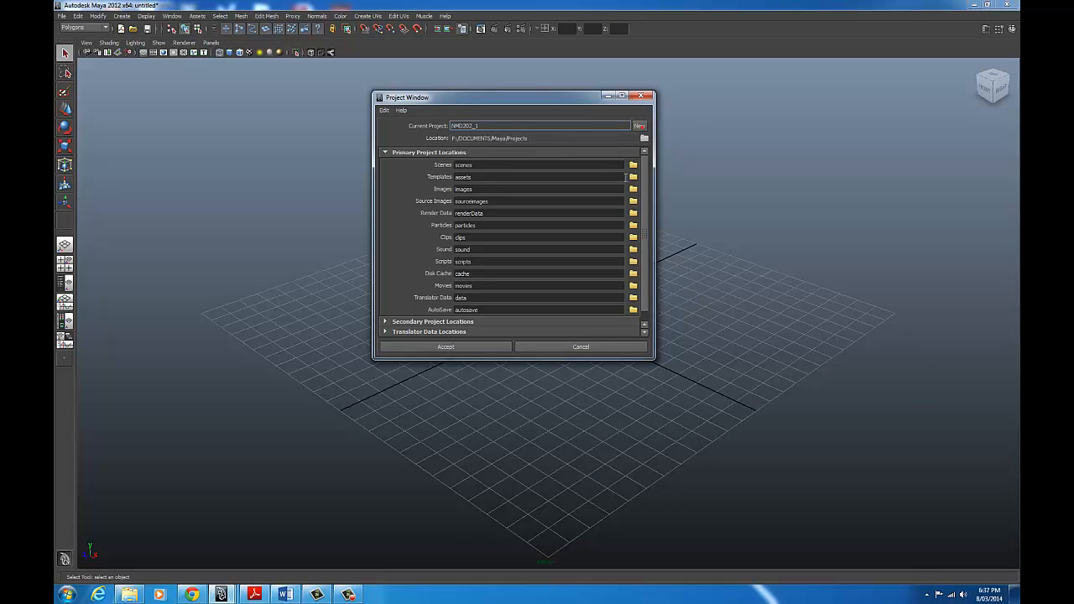
click(639, 125)
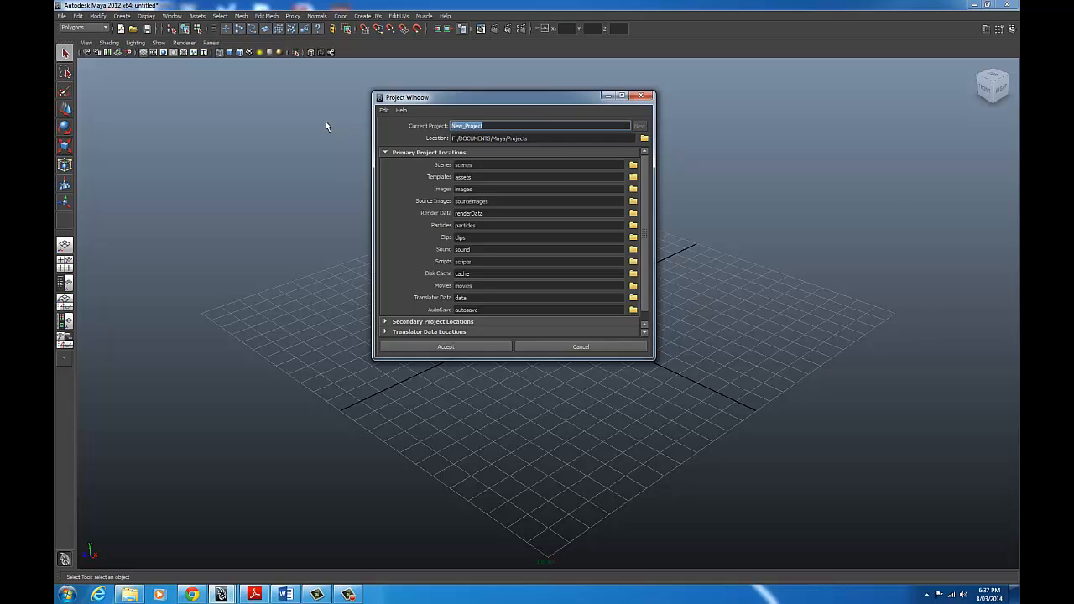
text(NMD)
text(_)
text(Projec)
text(t)
text(1_)
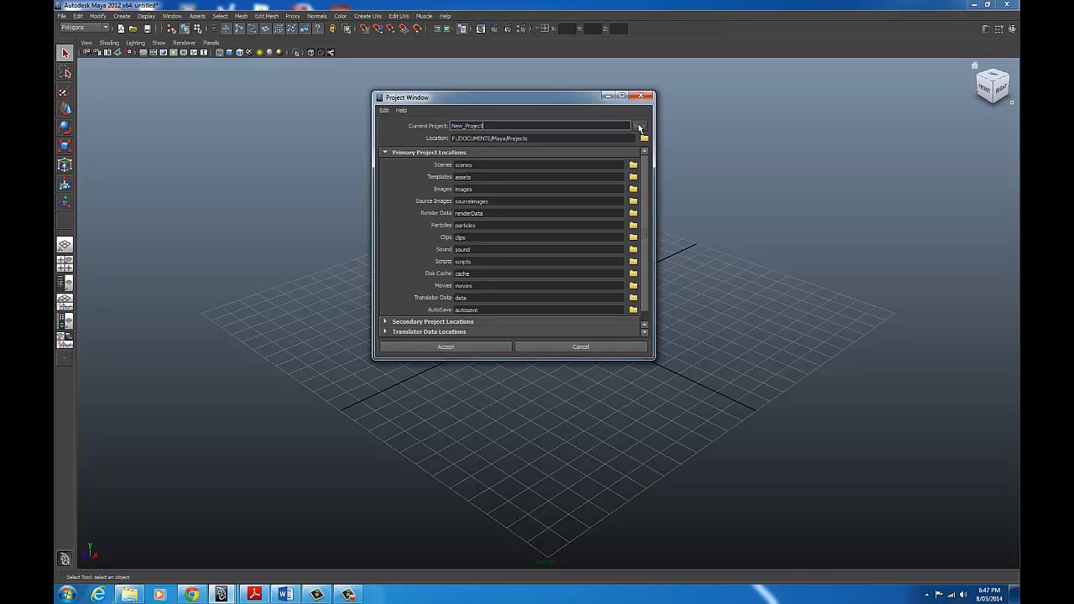
drag(548, 125, 371, 120)
key(ctrl+v)
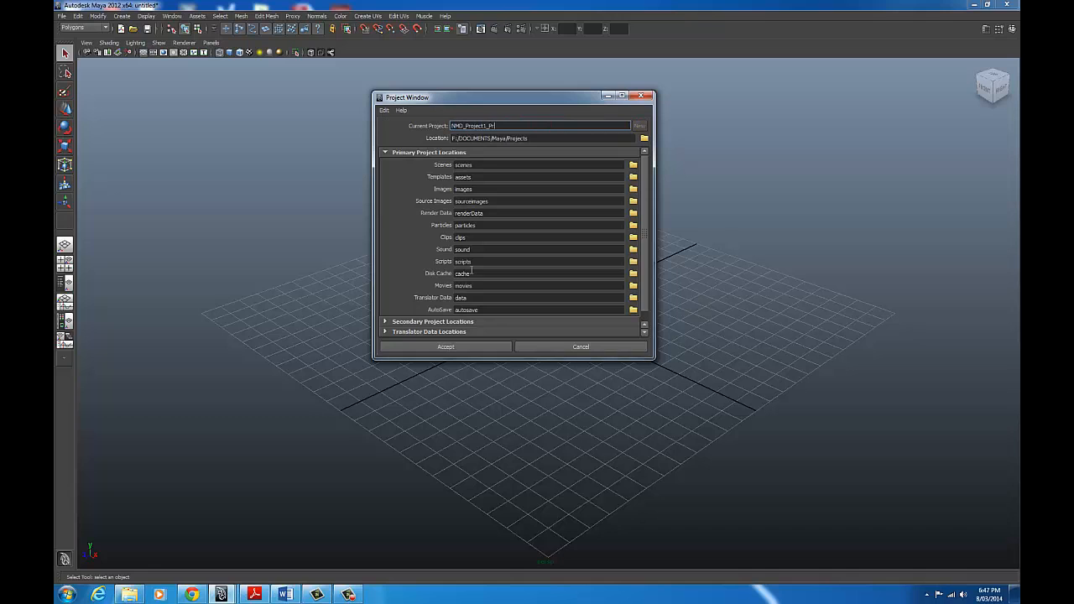
click(494, 345)
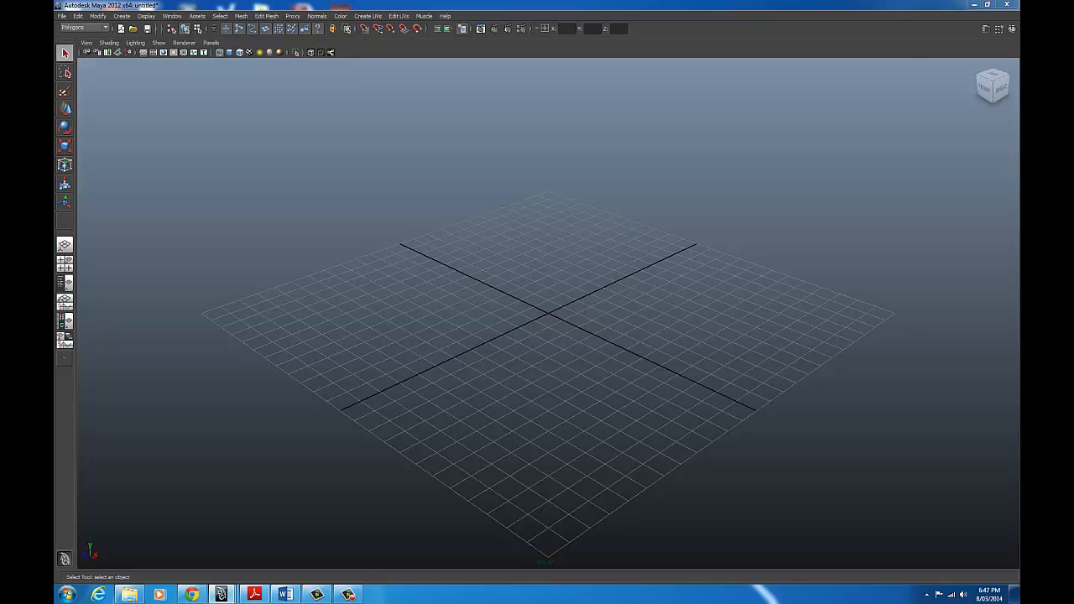
Step: Switch to Windows Explorer and inspect the NMD_Project1_Pr project folder and its scenes subfolder
drag(1019, 125, 637, 50)
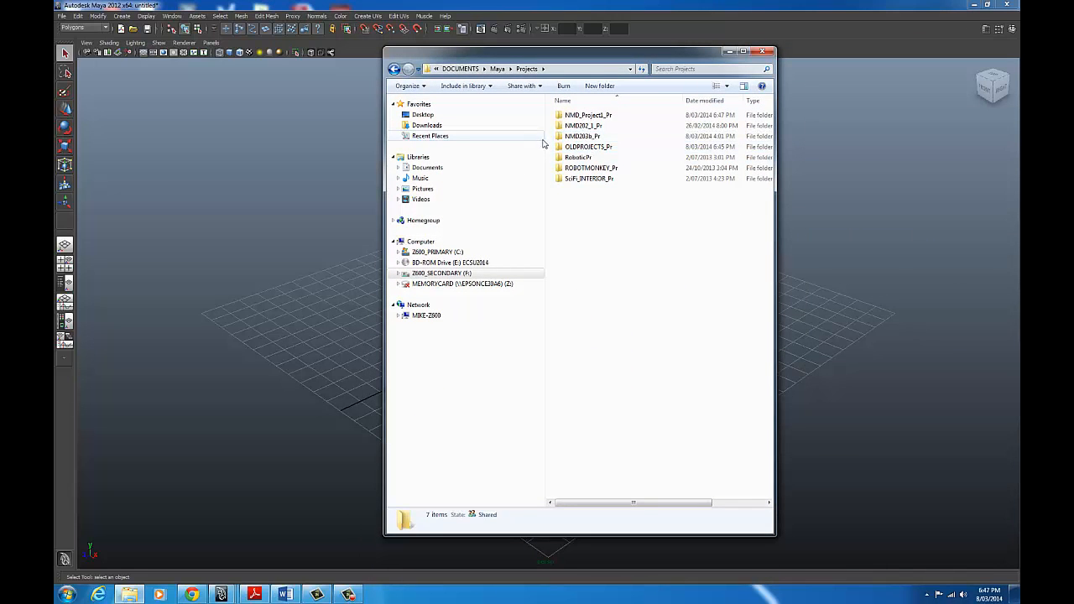
click(609, 115)
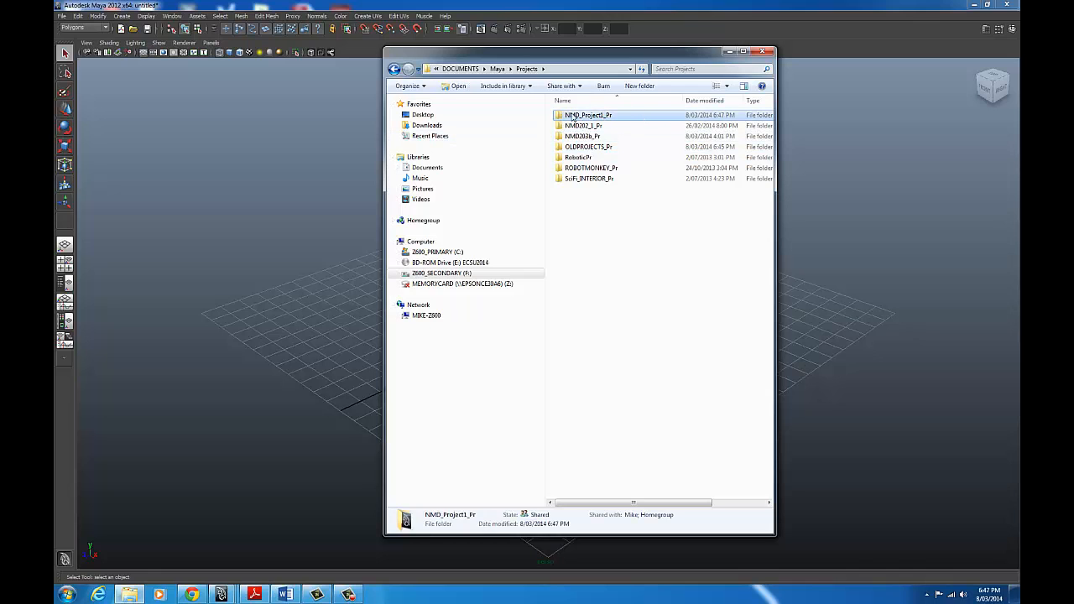
double_click(618, 115)
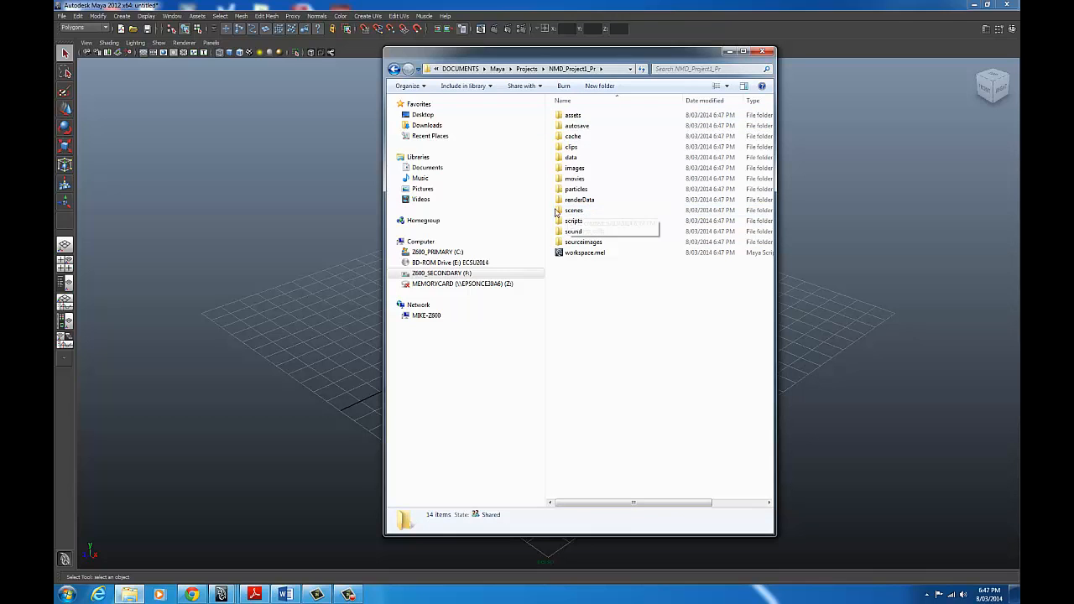
double_click(630, 213)
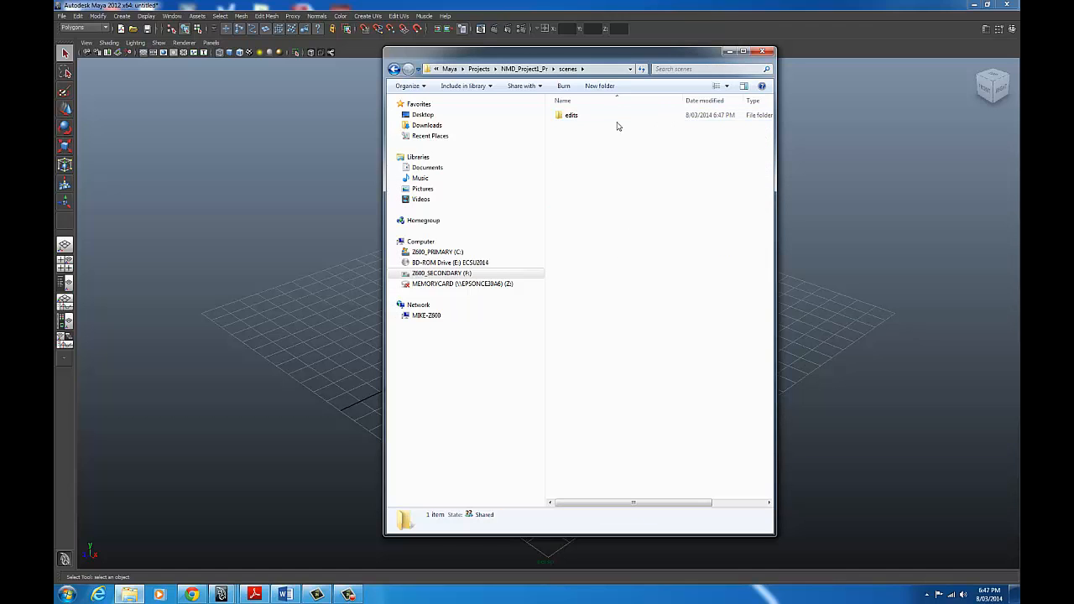
click(581, 42)
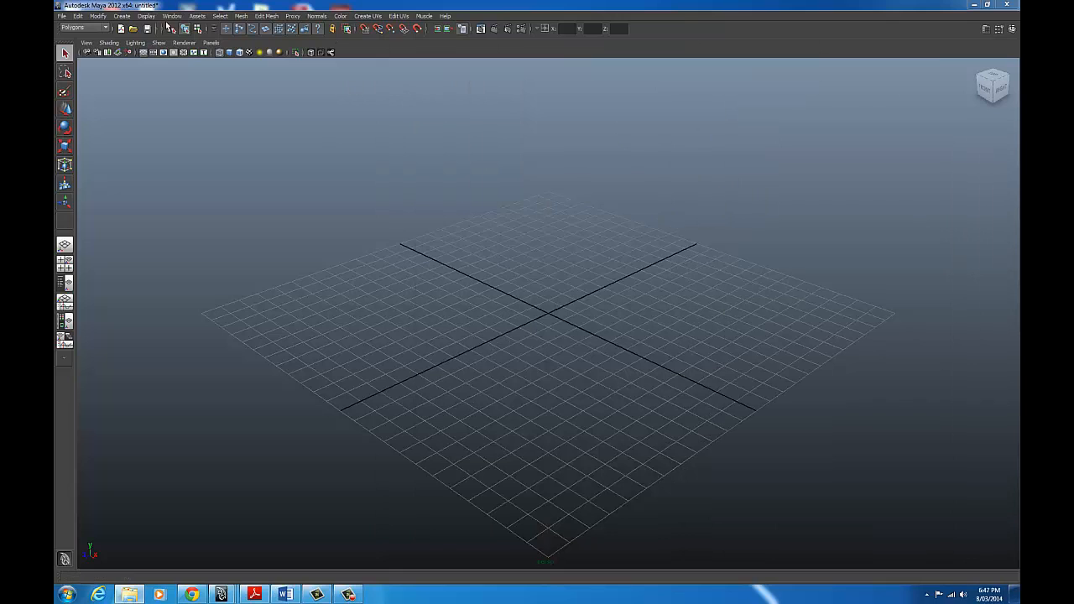
Step: Save the scene as NMD203_Sc in Maya Binary format in the project's scenes folder
click(62, 16)
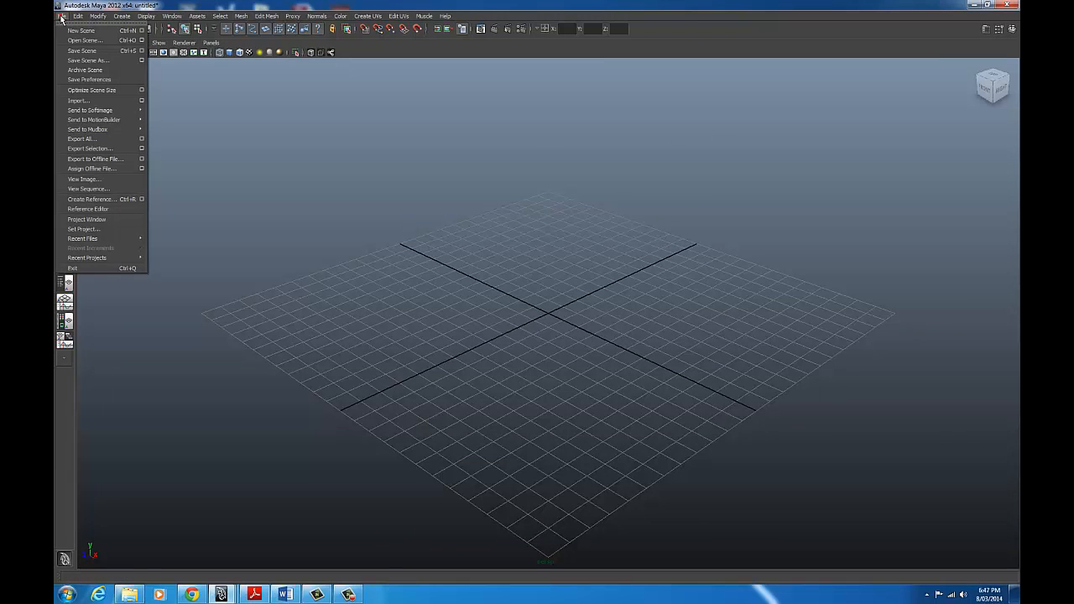
click(86, 60)
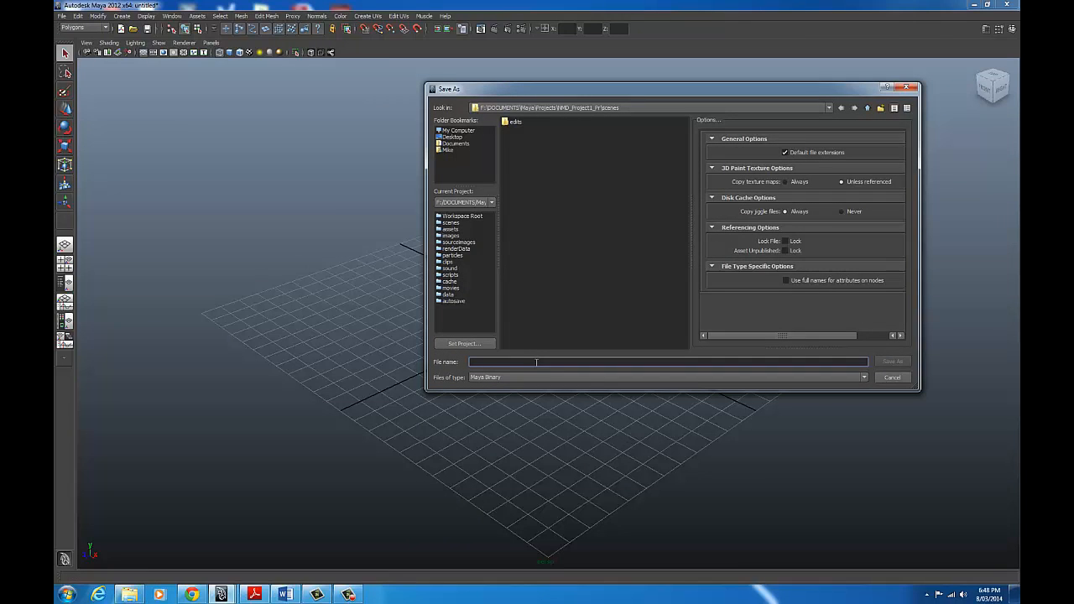
text(NMD203_Sc)
click(893, 361)
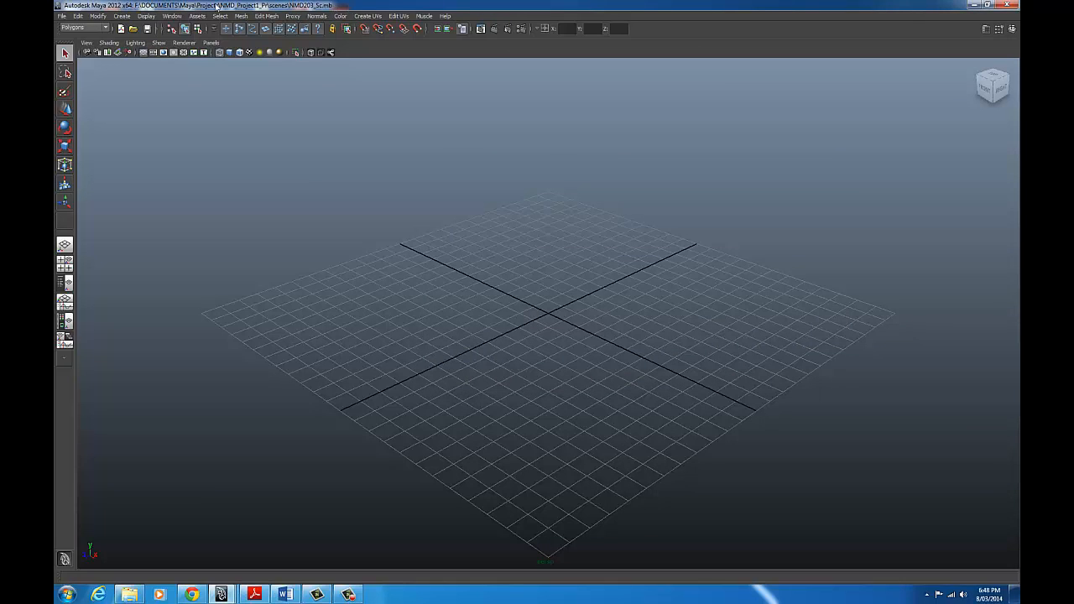
Step: Check the project's scenes folder in Windows Explorer for the saved scene file and close the folder window
drag(55, 100, 479, 52)
click(244, 68)
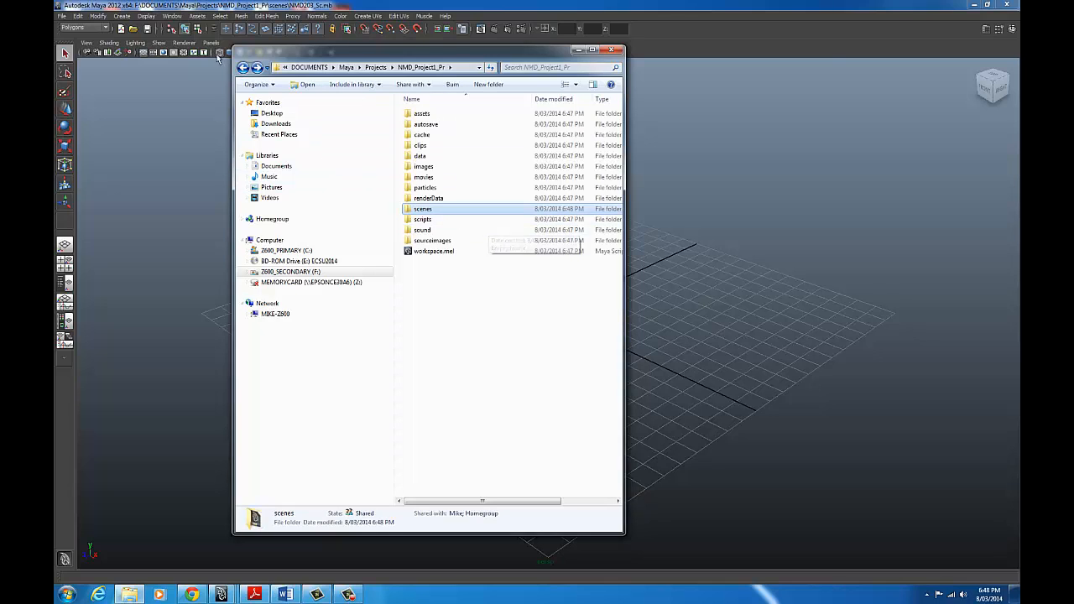
click(245, 68)
double_click(445, 114)
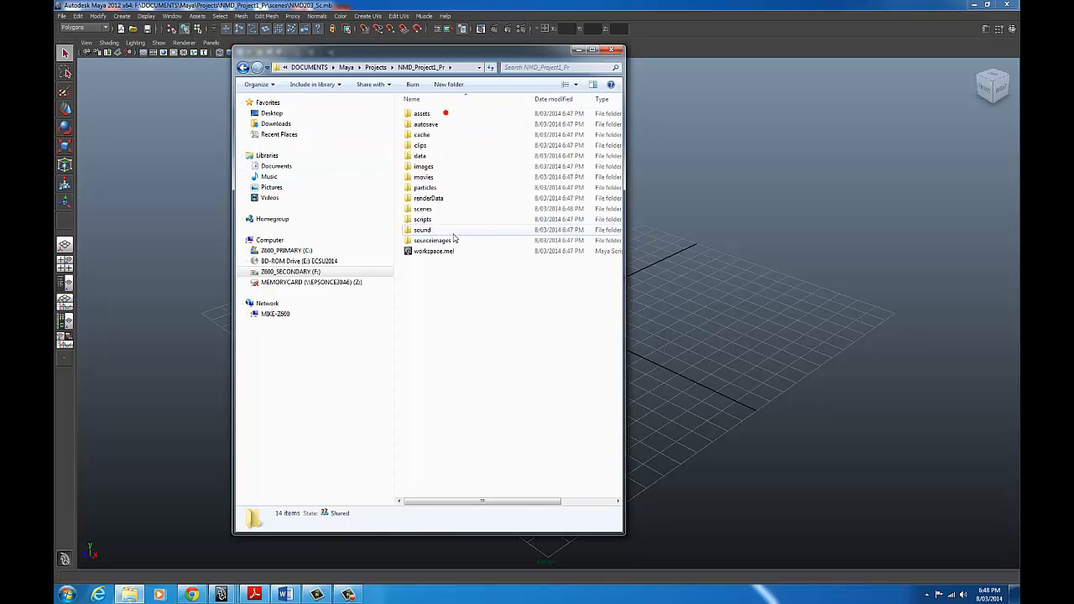
double_click(441, 210)
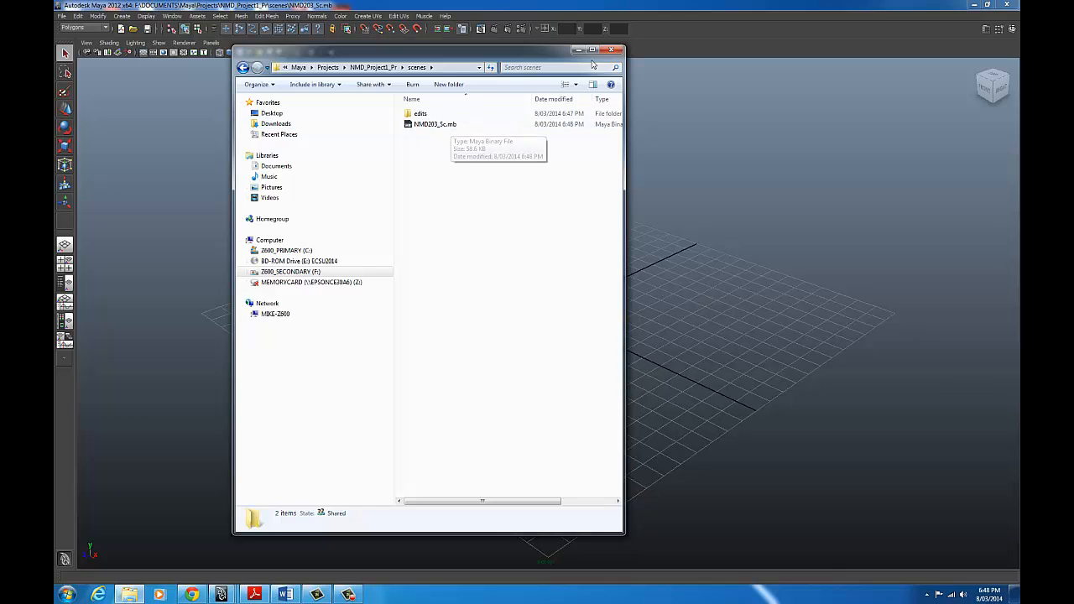
click(614, 51)
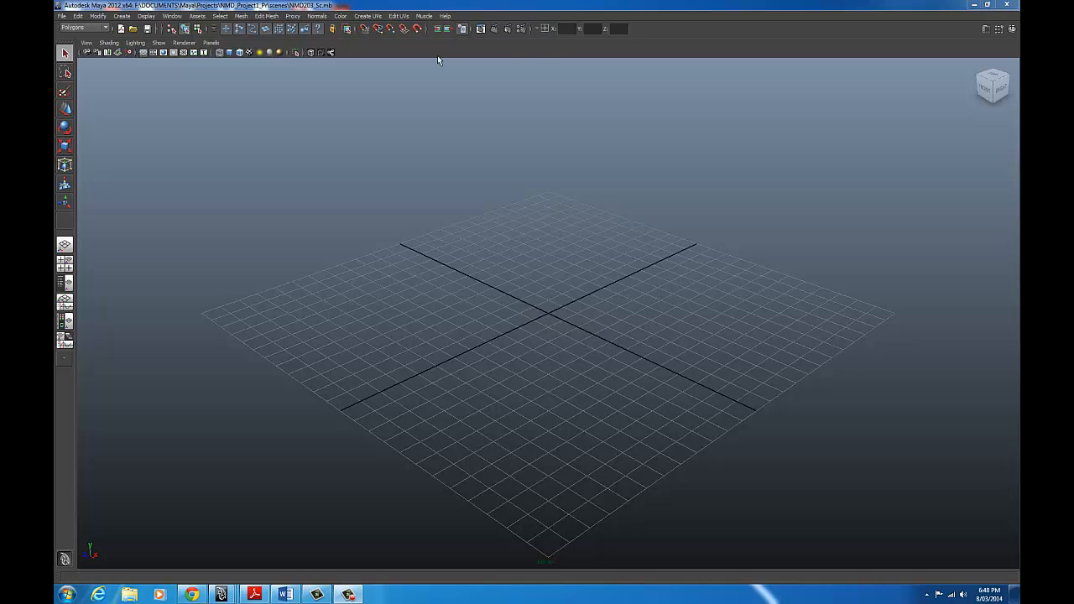
Step: Set NMD_Project1_Pr as the current project
click(61, 16)
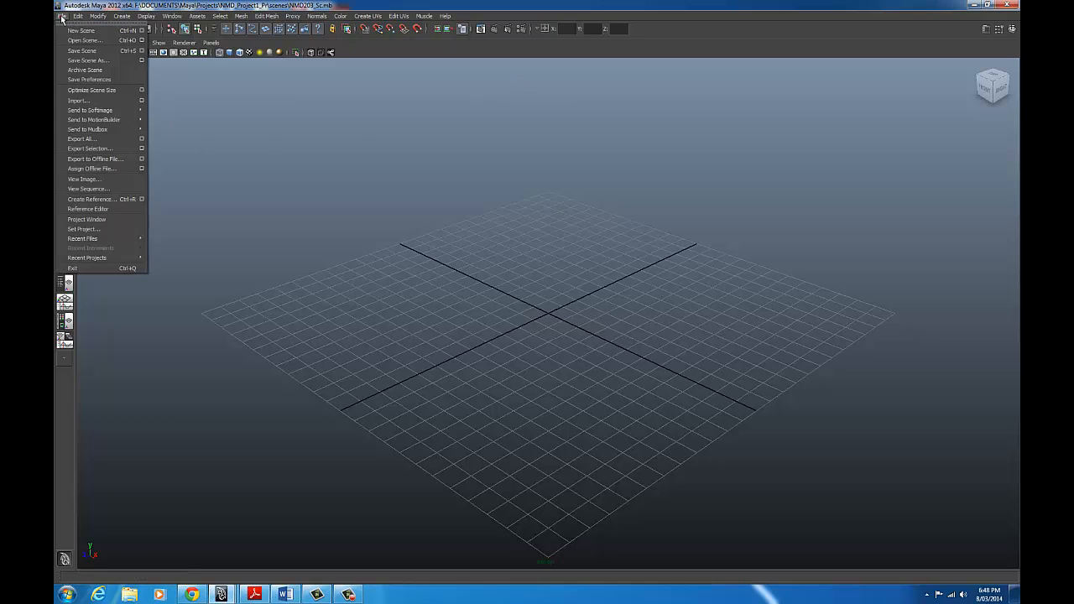
click(100, 230)
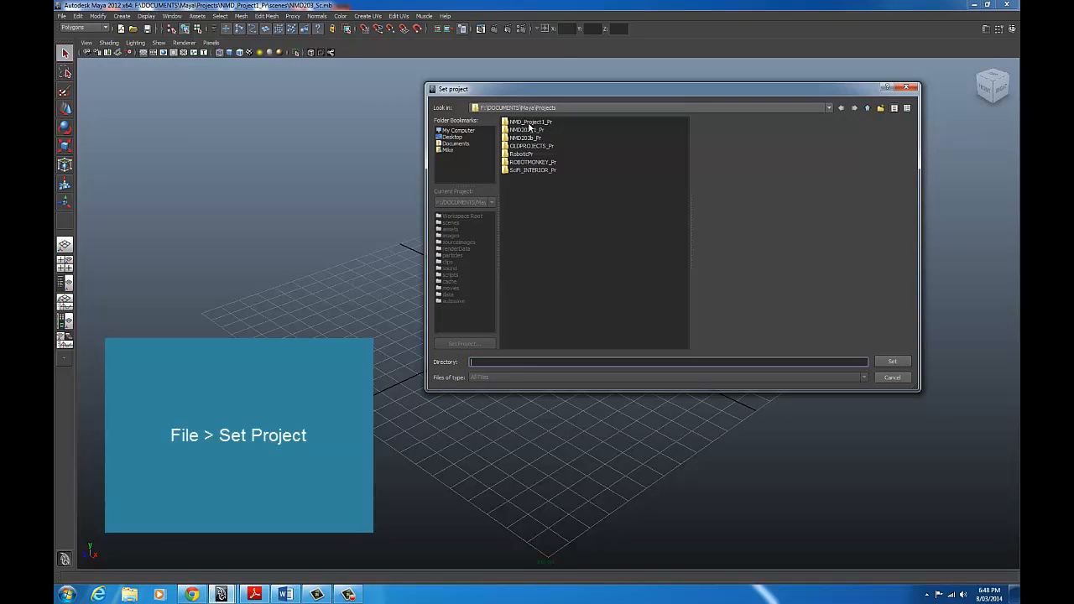
click(530, 123)
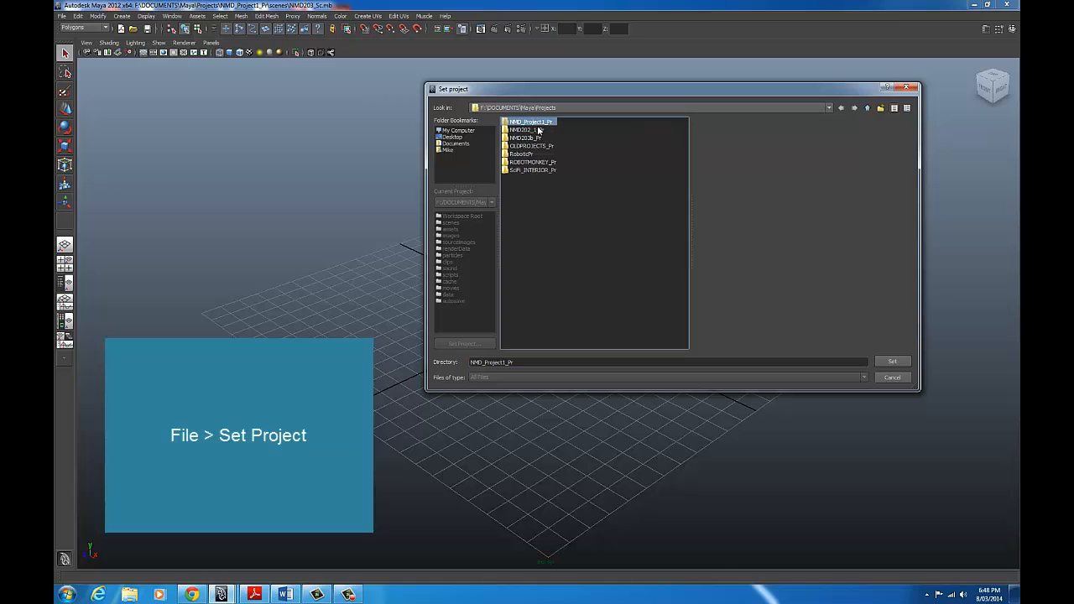
click(893, 361)
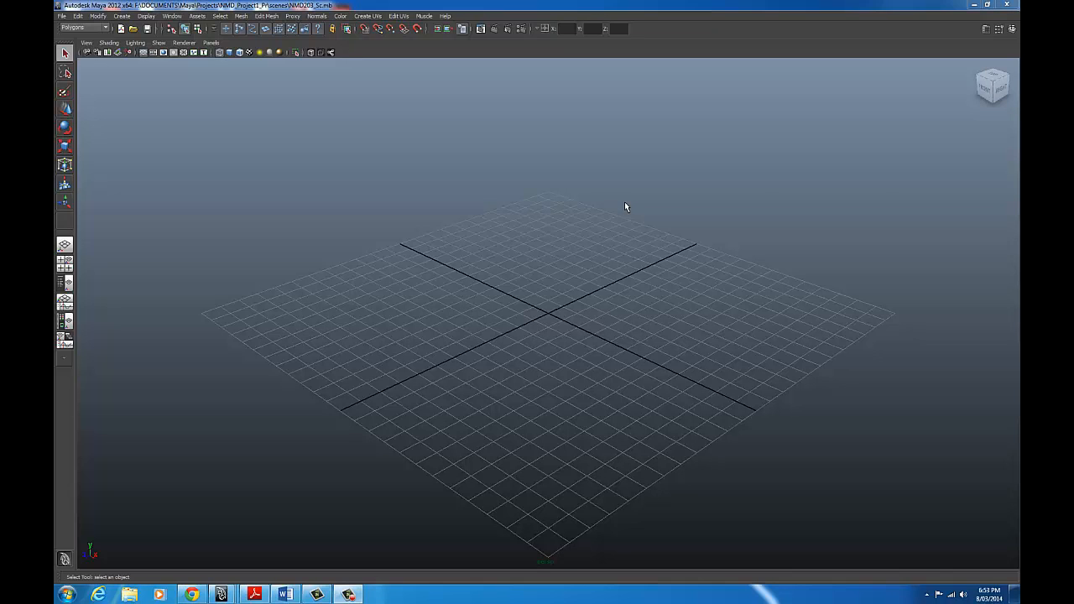
Step: Save the scene with incremental save enabled and limited to 20 increments
click(61, 16)
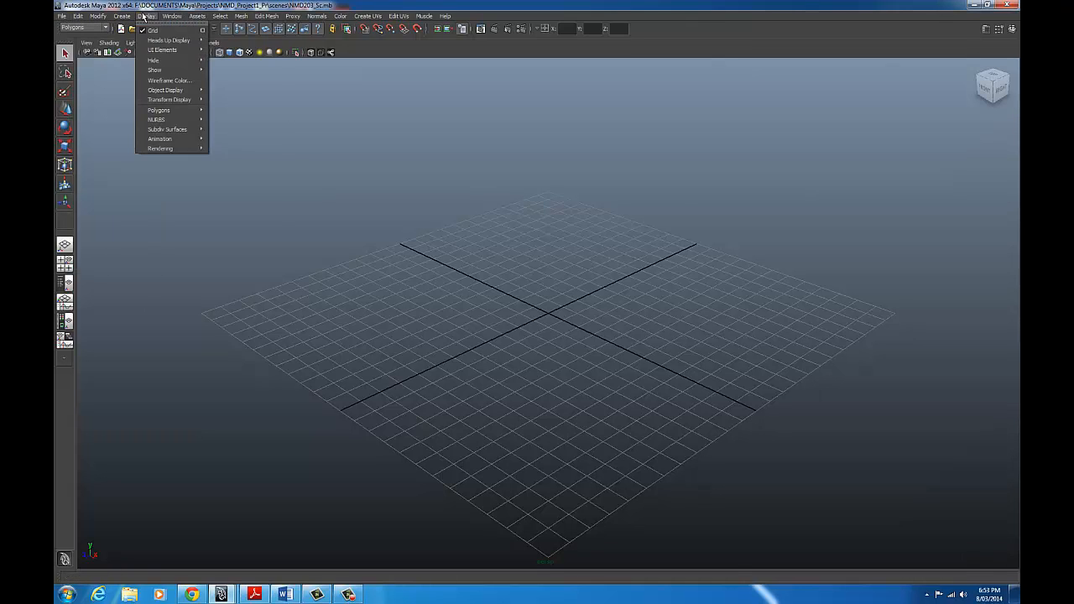
click(266, 16)
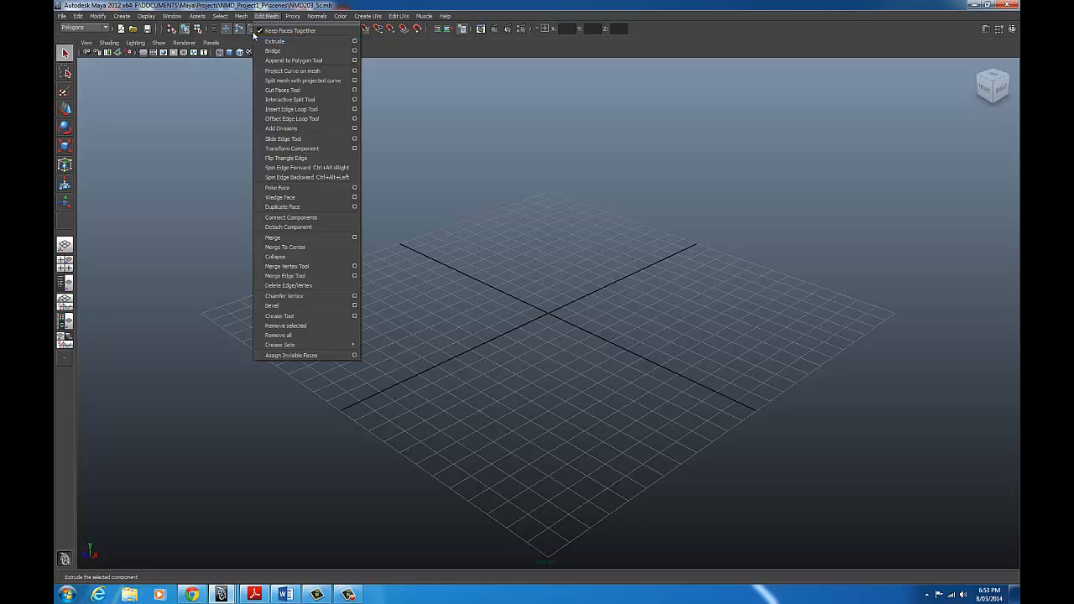
mouse_move(62, 16)
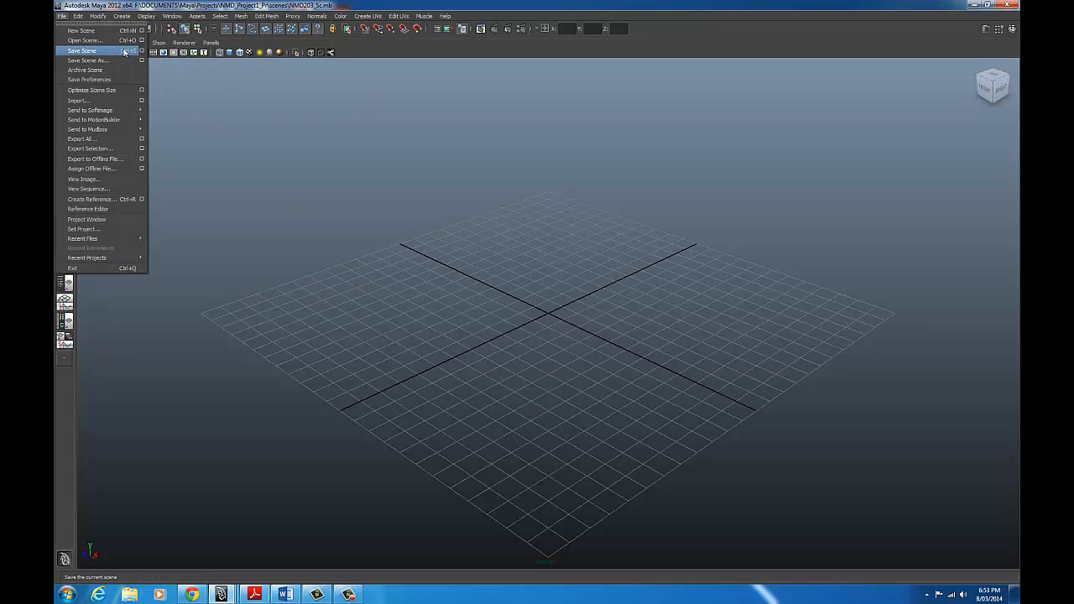
click(142, 52)
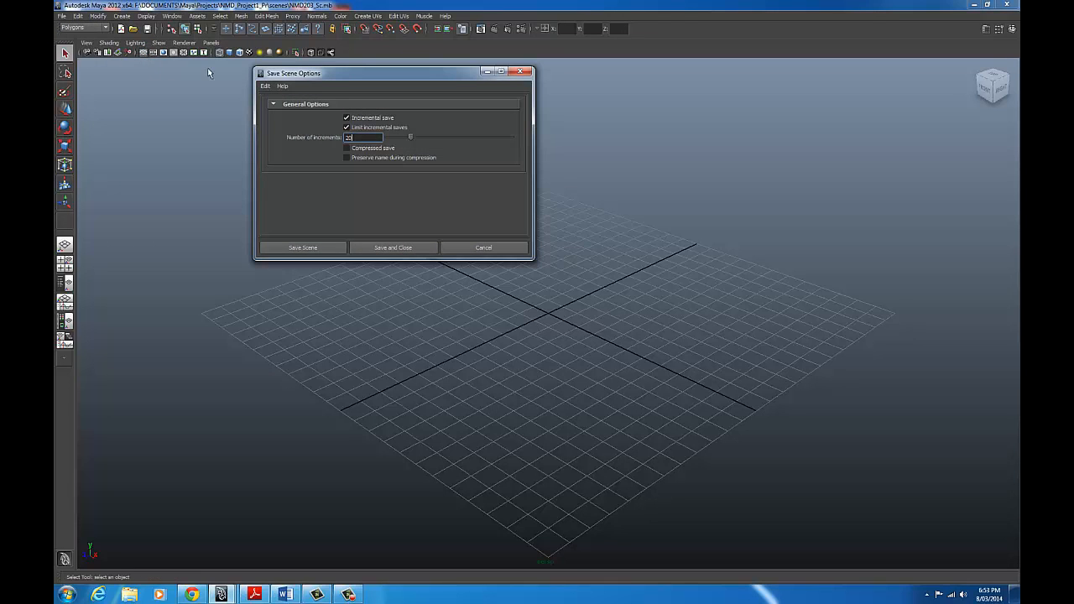
drag(348, 80, 612, 109)
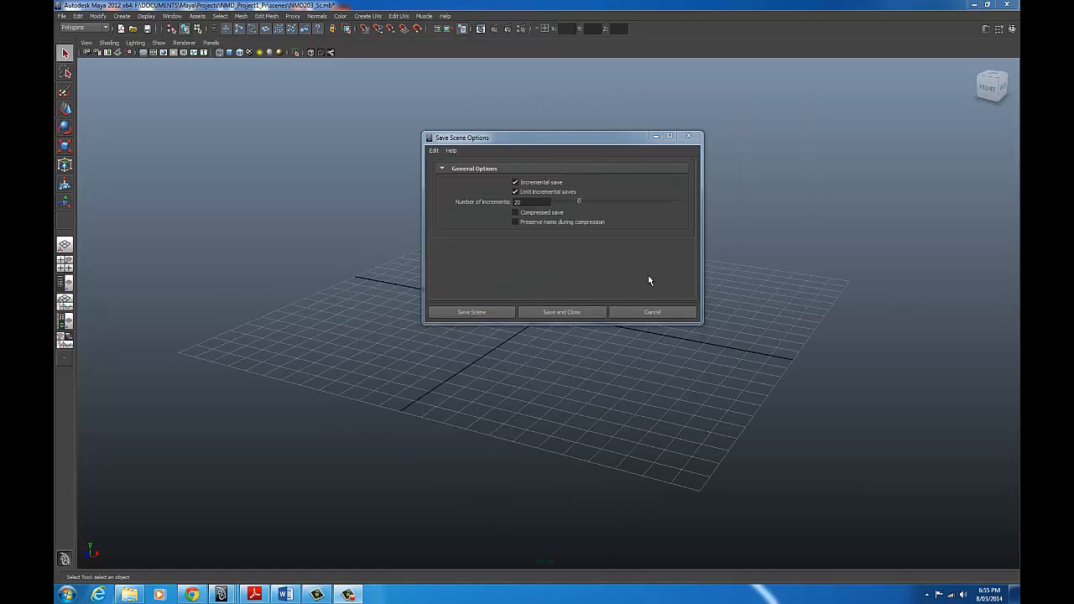
click(477, 311)
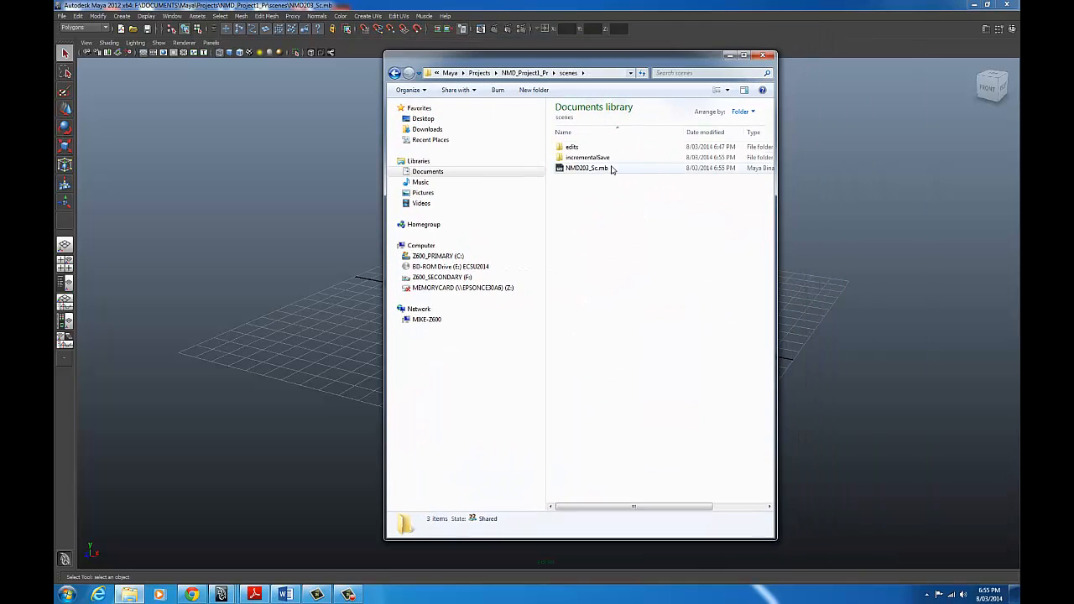
Step: Check the incremental save folder of NMD203_Sc.mb for the numbered scene versions and close the folder window
double_click(587, 159)
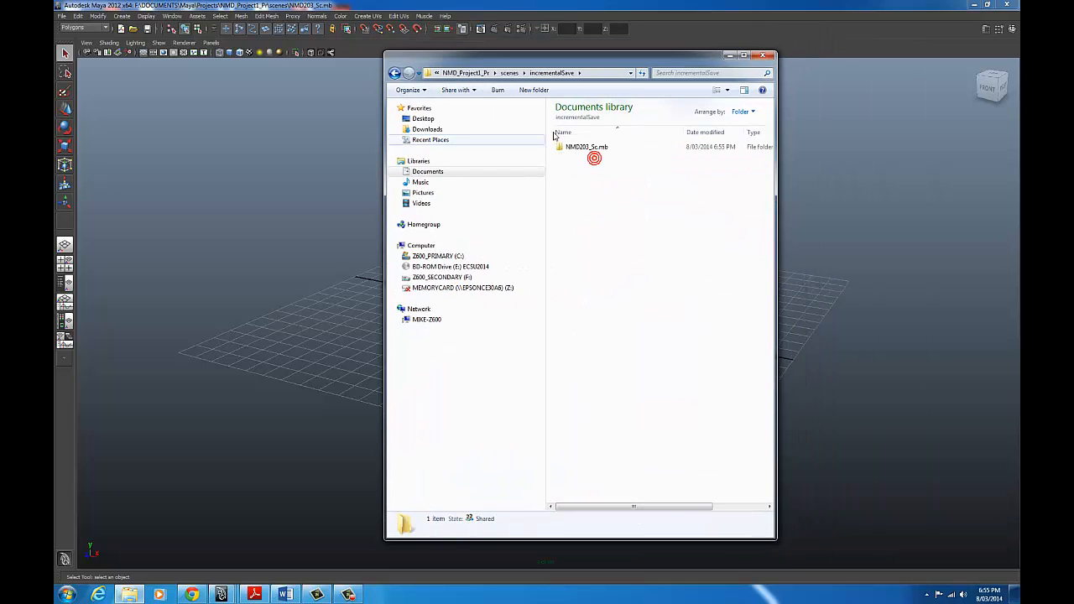
double_click(587, 147)
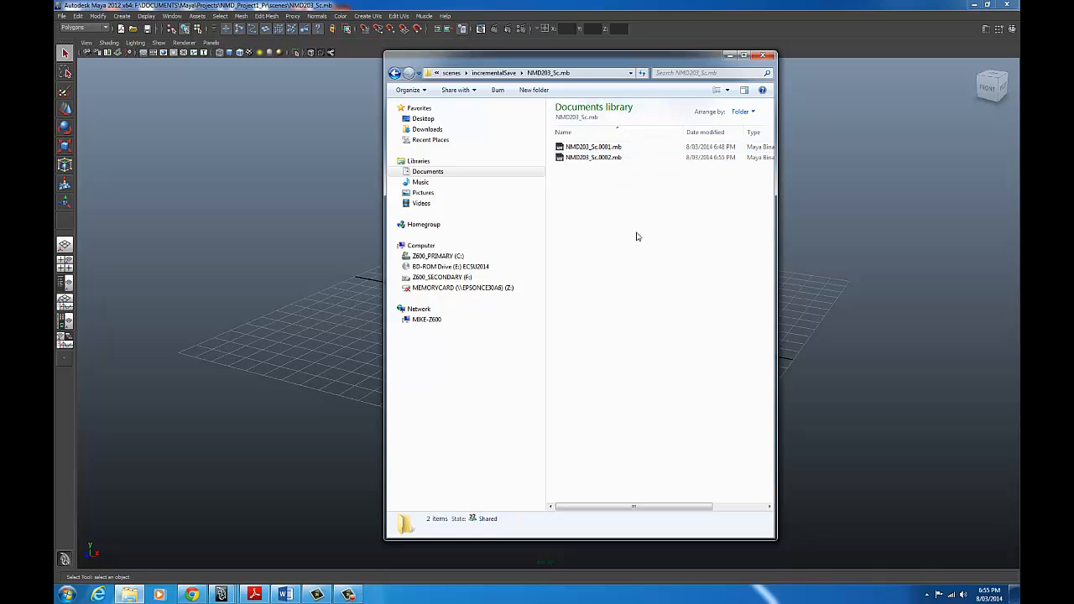
click(763, 55)
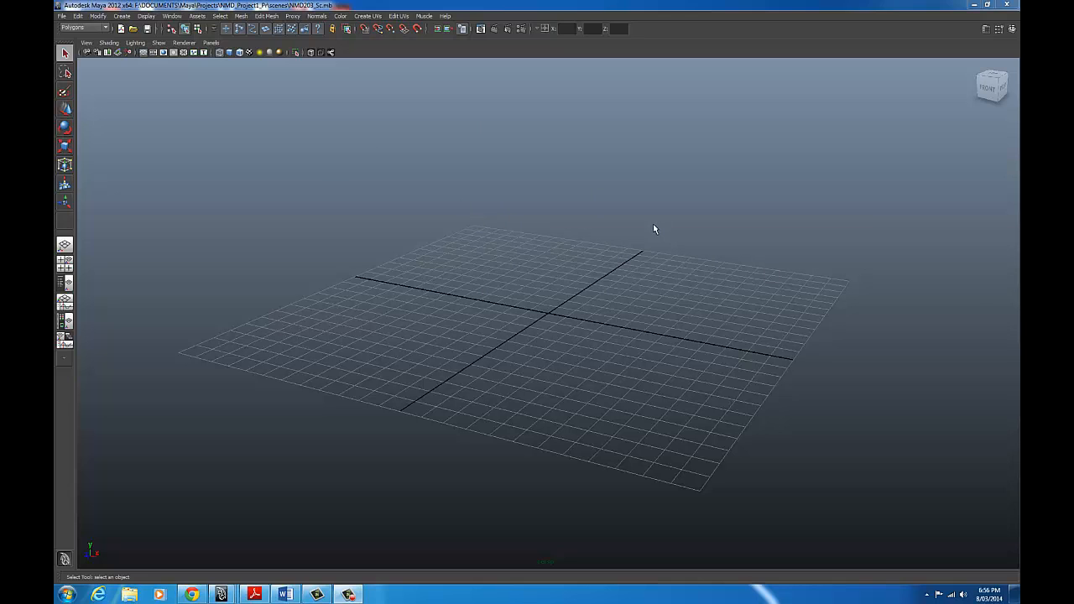
Step: Switch between the four-view layout and single top and perspective viewports, ending on the full perspective view
key(space)
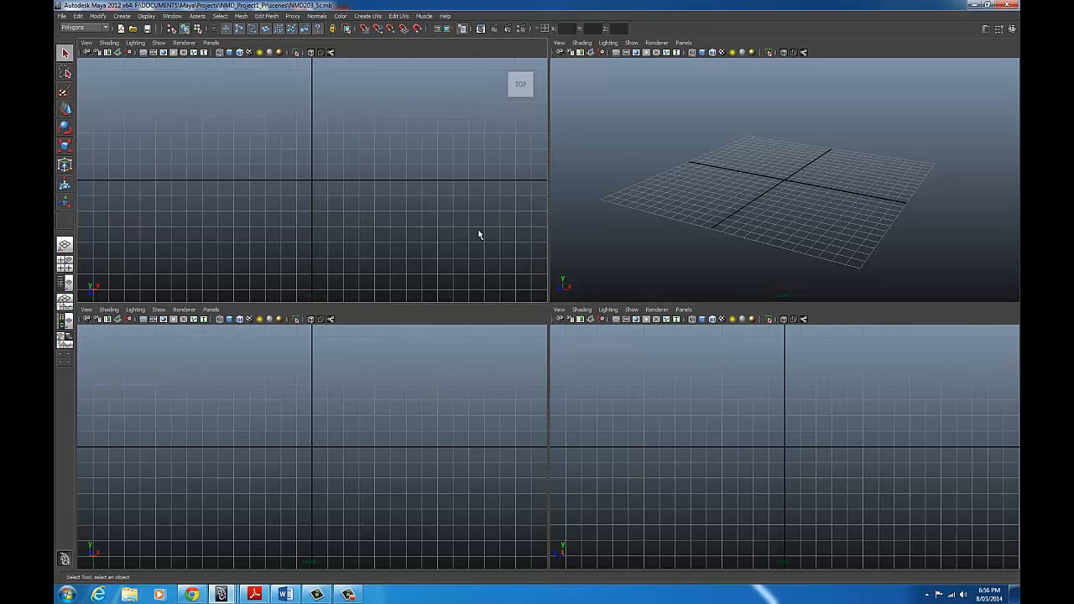
key(space)
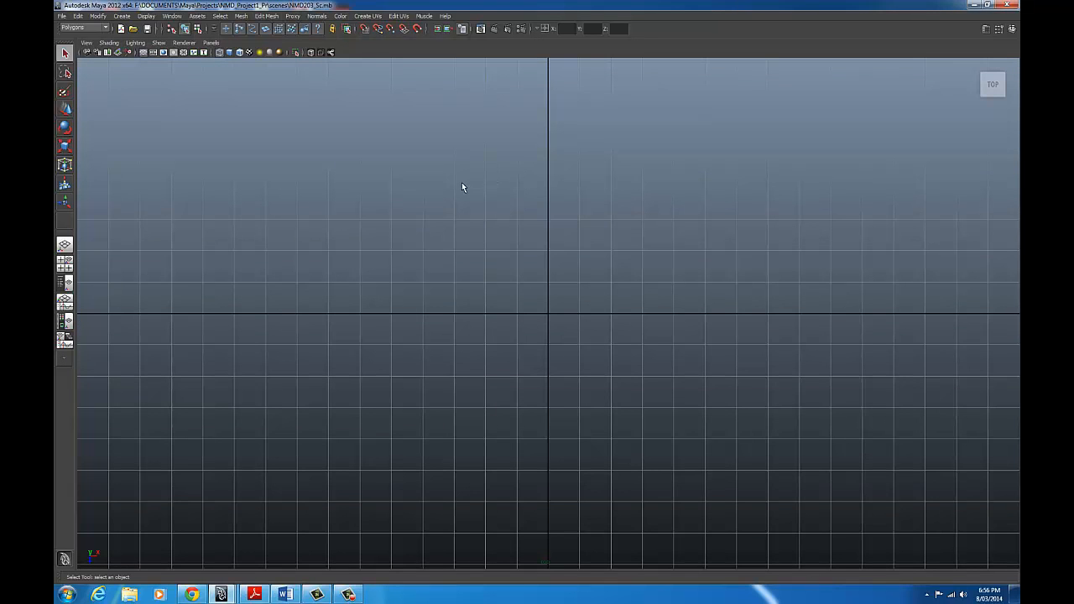
key(space)
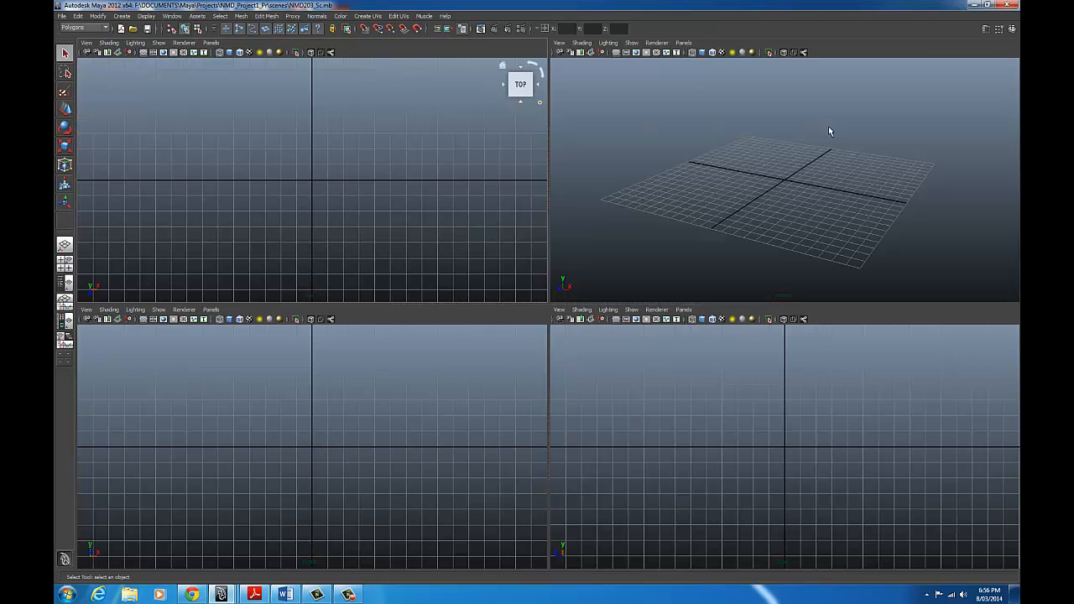
key(space)
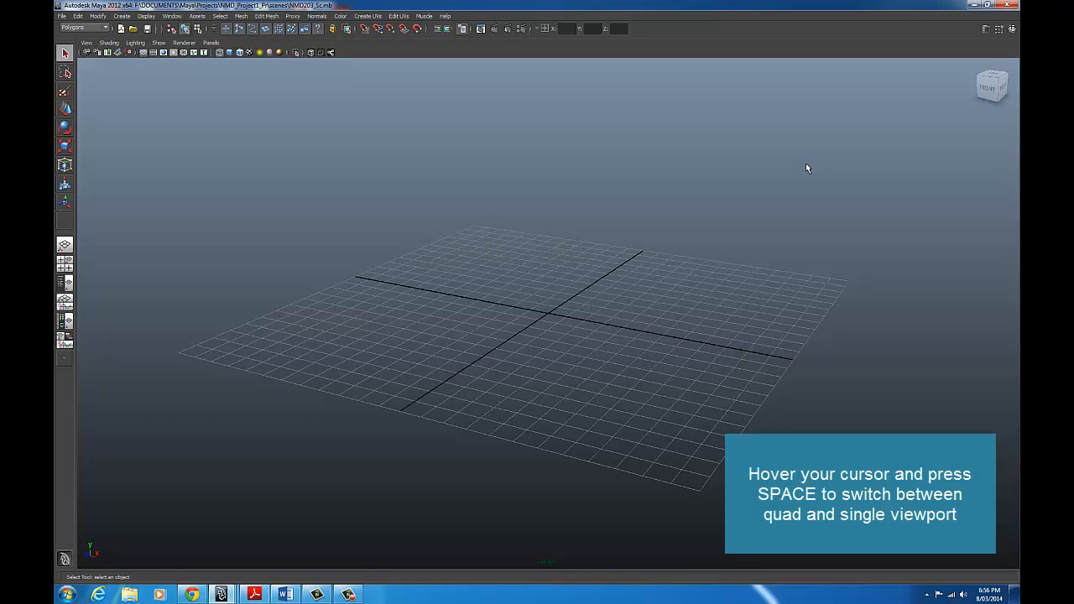
key(space)
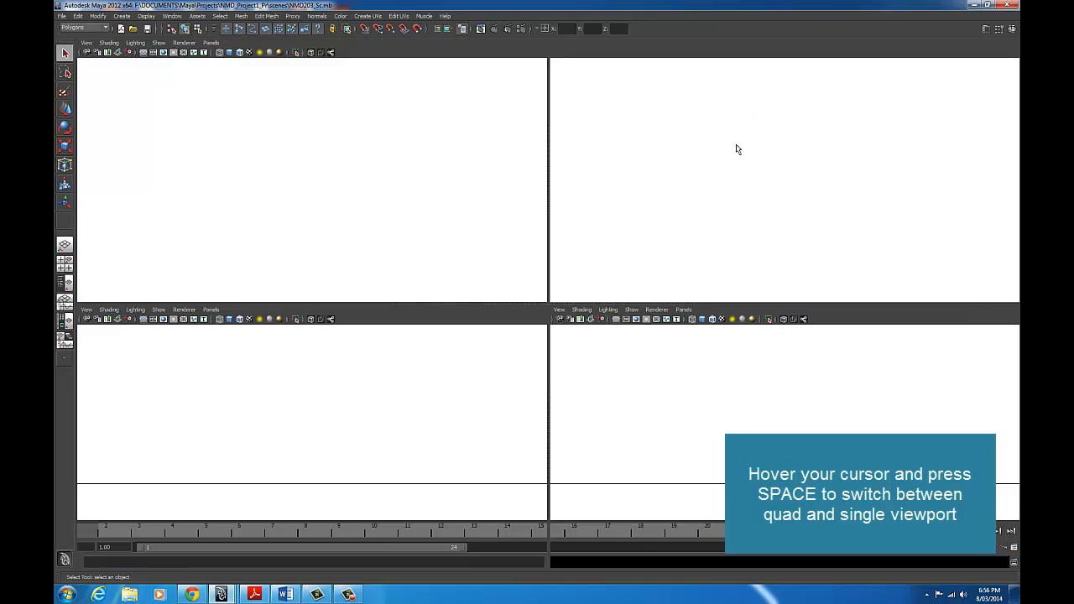
key(space)
key(space)
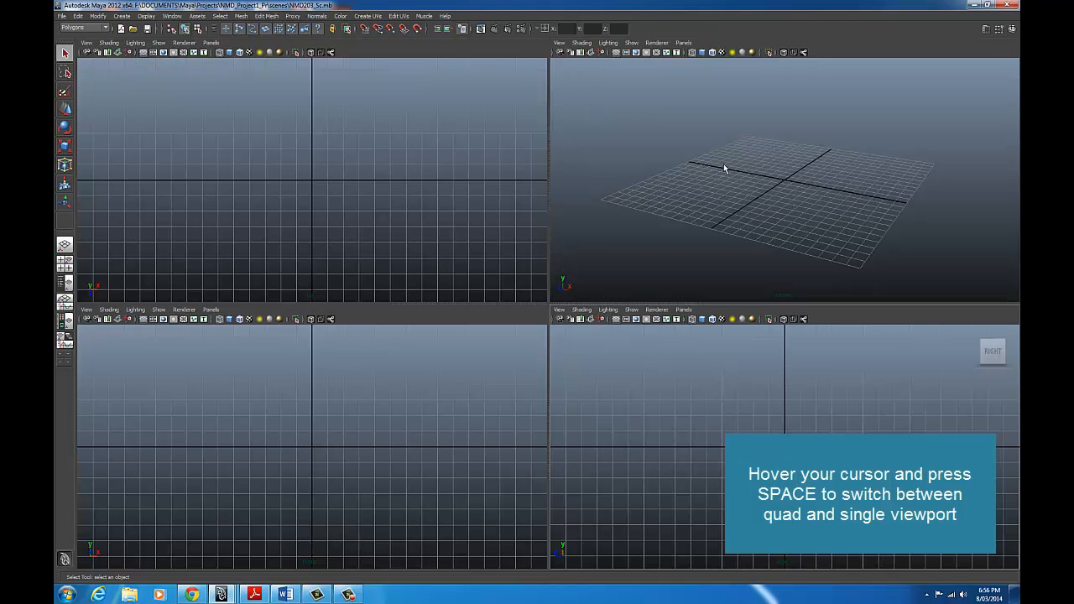
key(space)
key(space)
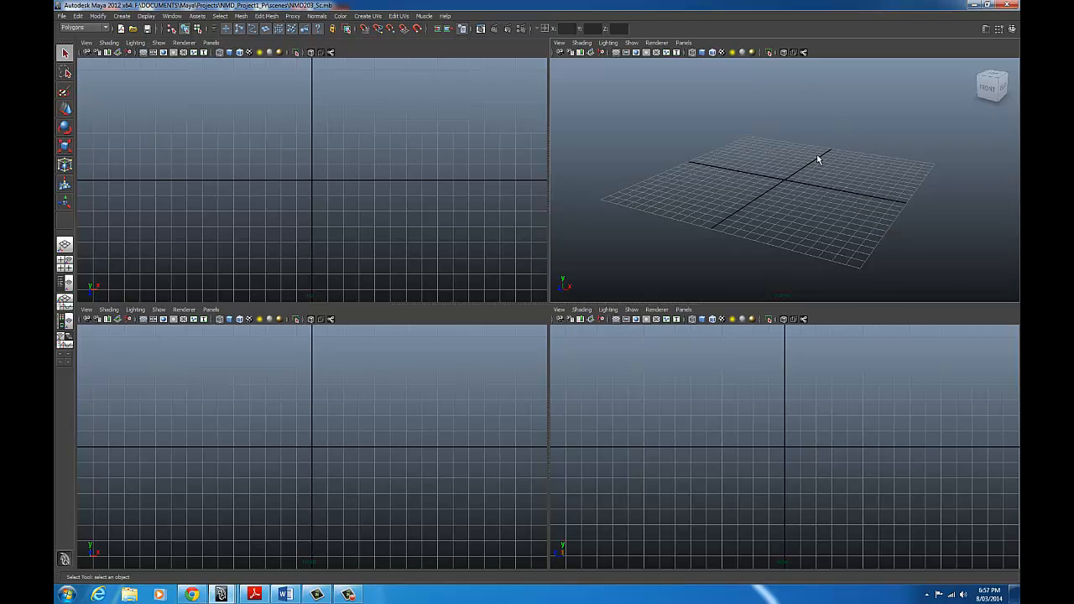
key(space)
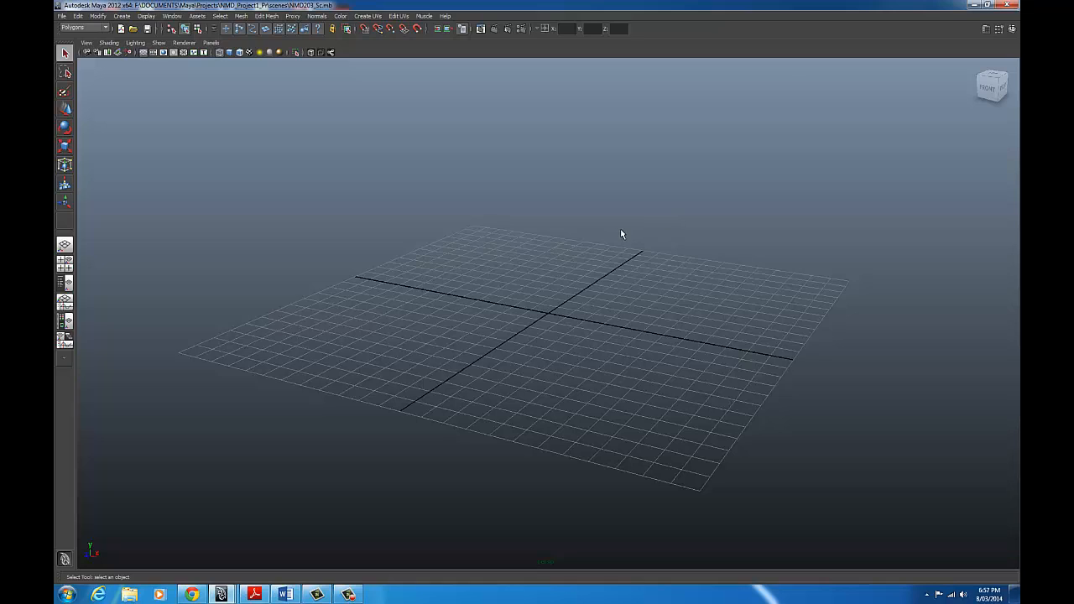
Step: Practise orbiting, panning and zooming the perspective camera around the empty grid
mouse_move(625, 236)
alt+mouse_down()
mouse_move(610, 235)
mouse_move(646, 243)
alt+mouse_up()
alt+middle_drag(645, 238, 668, 239)
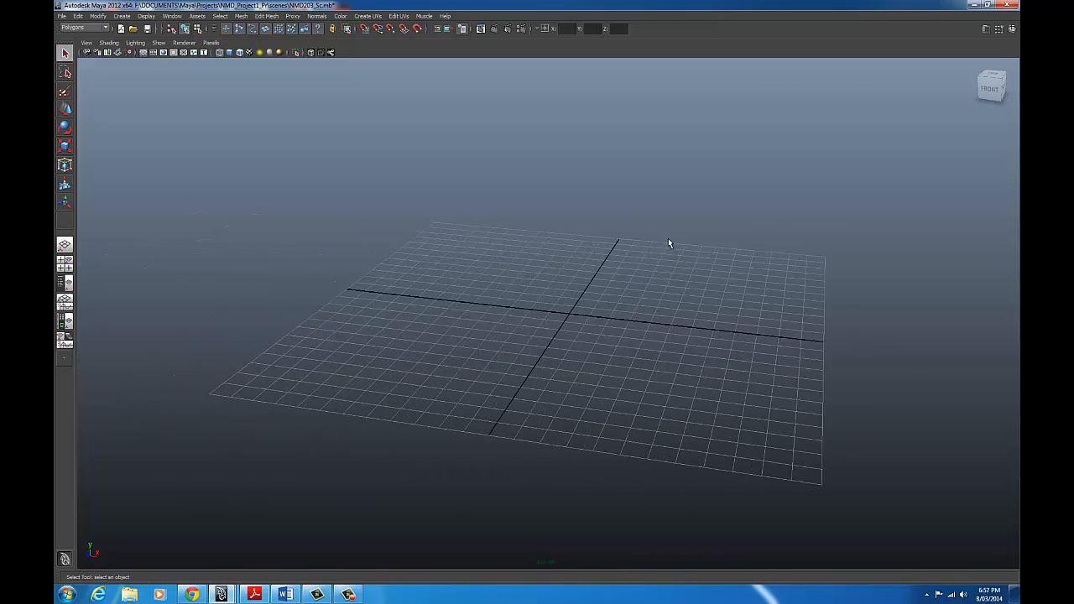
mouse_move(638, 239)
alt+right_down()
mouse_move(445, 219)
mouse_move(623, 236)
alt+right_up()
alt+drag(623, 239, 599, 232)
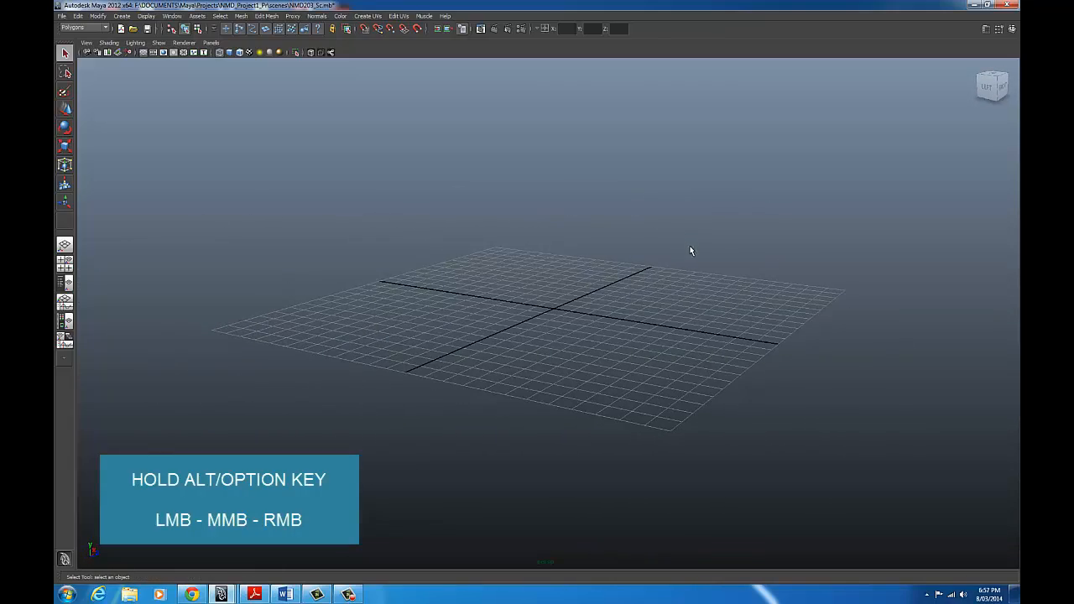
alt+drag(674, 249, 636, 256)
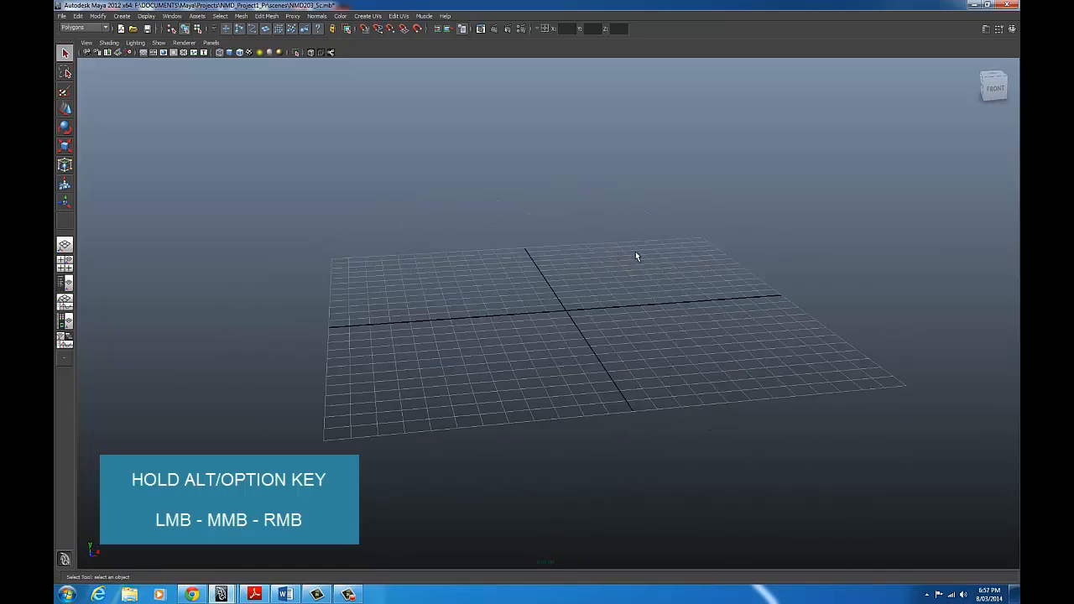
alt+middle_drag(638, 251, 672, 244)
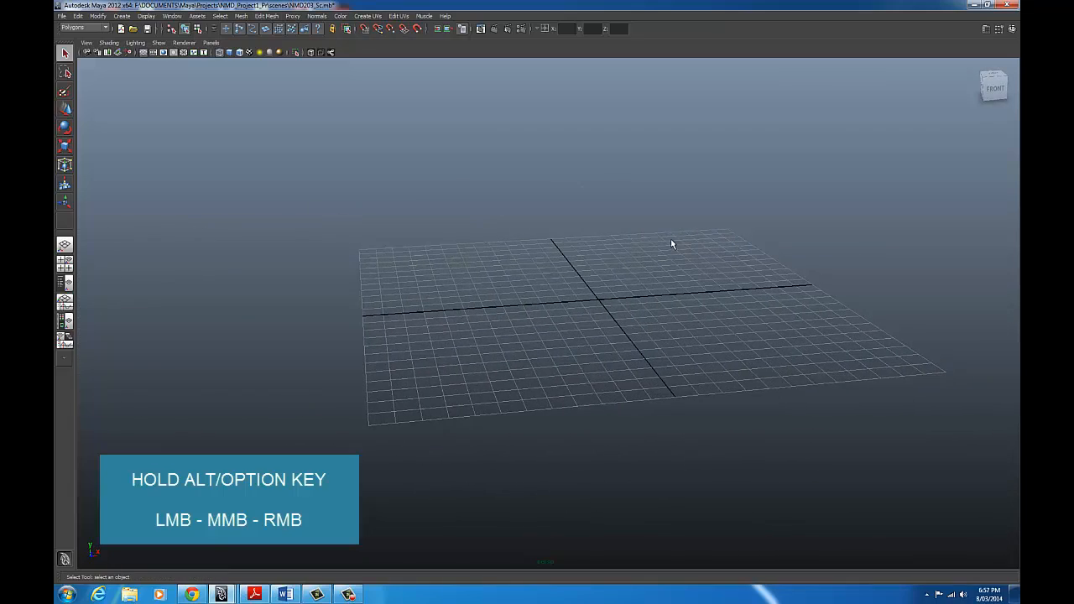
alt+right_drag(683, 243, 584, 210)
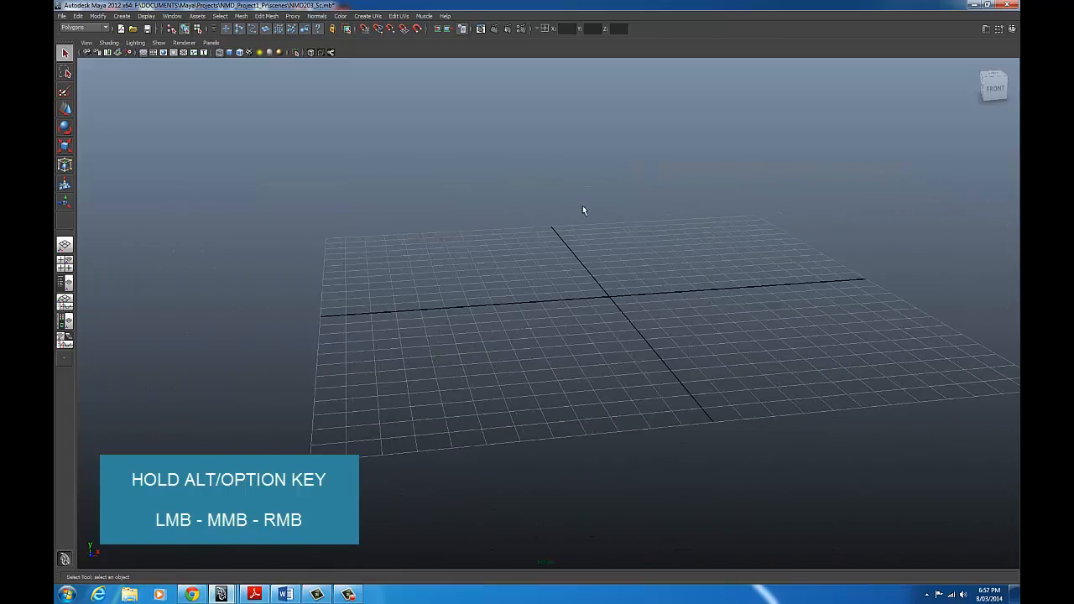
mouse_move(671, 249)
alt+mouse_down()
mouse_move(487, 232)
mouse_move(496, 263)
mouse_move(660, 249)
alt+mouse_up()
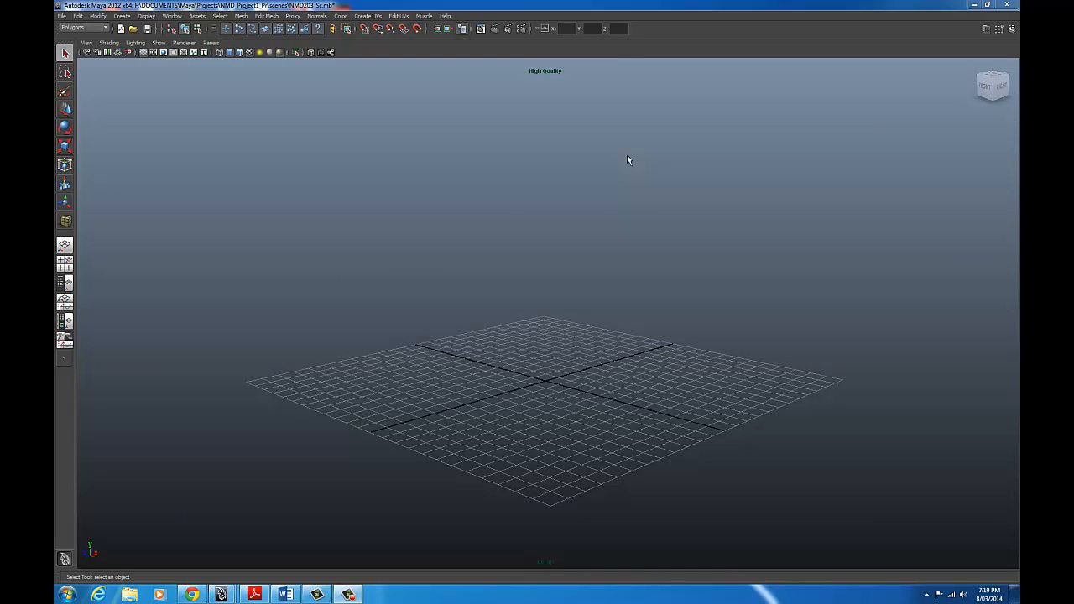
Step: Set the viewport to High Quality Rendering and draw a polygon cube about 12 wide, 8.8 high and 12.1 deep on the grid
click(182, 43)
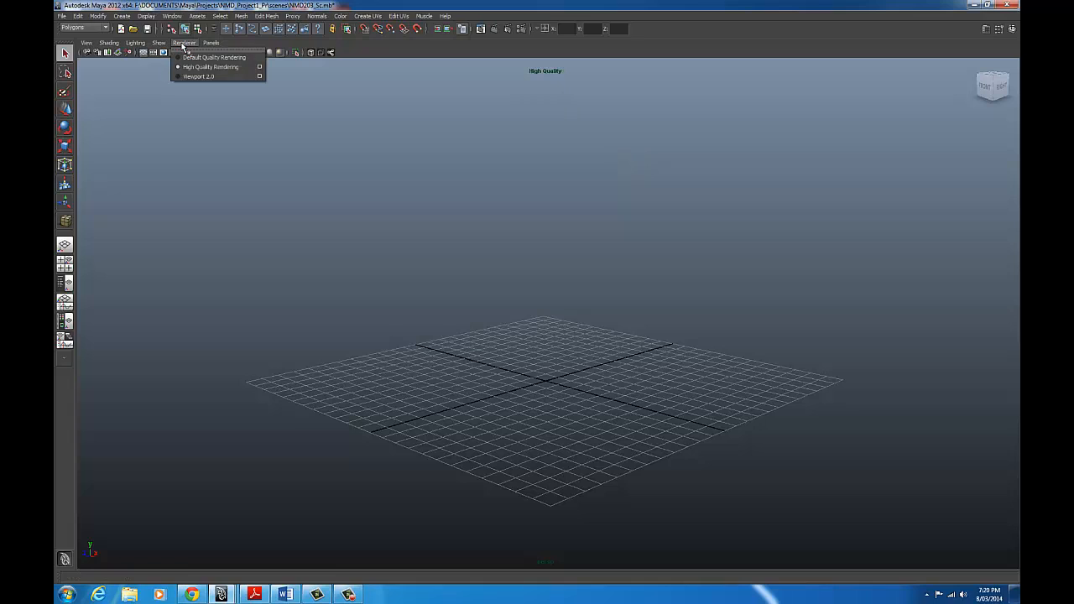
click(197, 68)
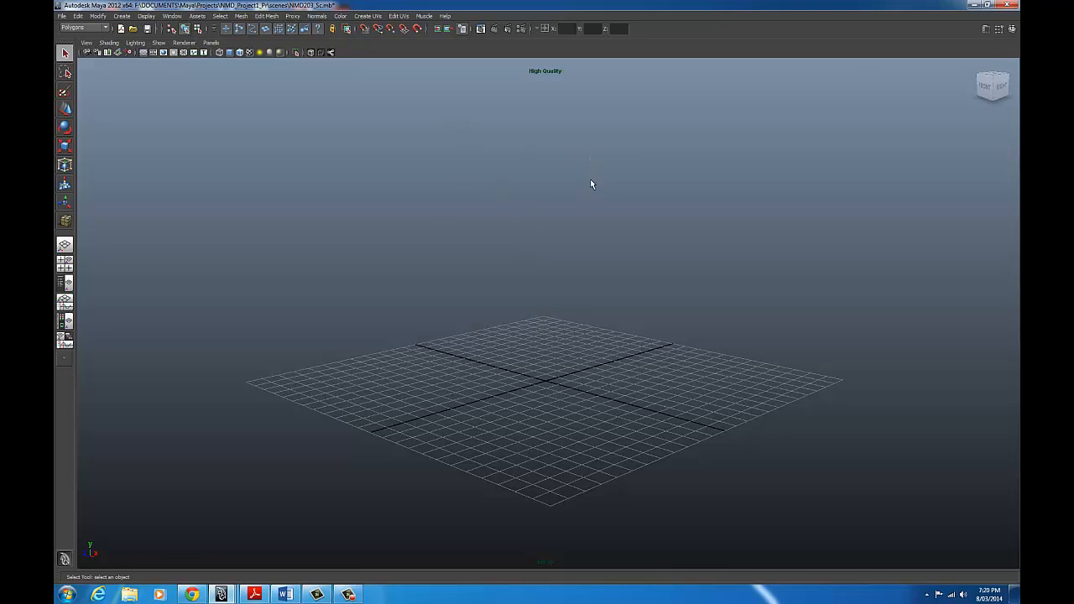
click(122, 16)
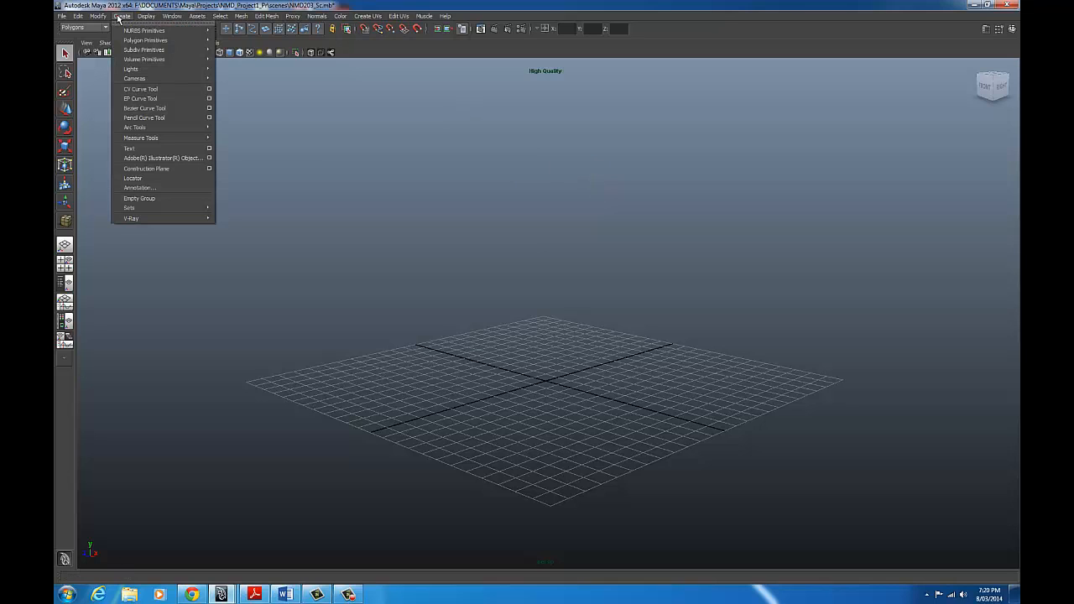
mouse_move(135, 42)
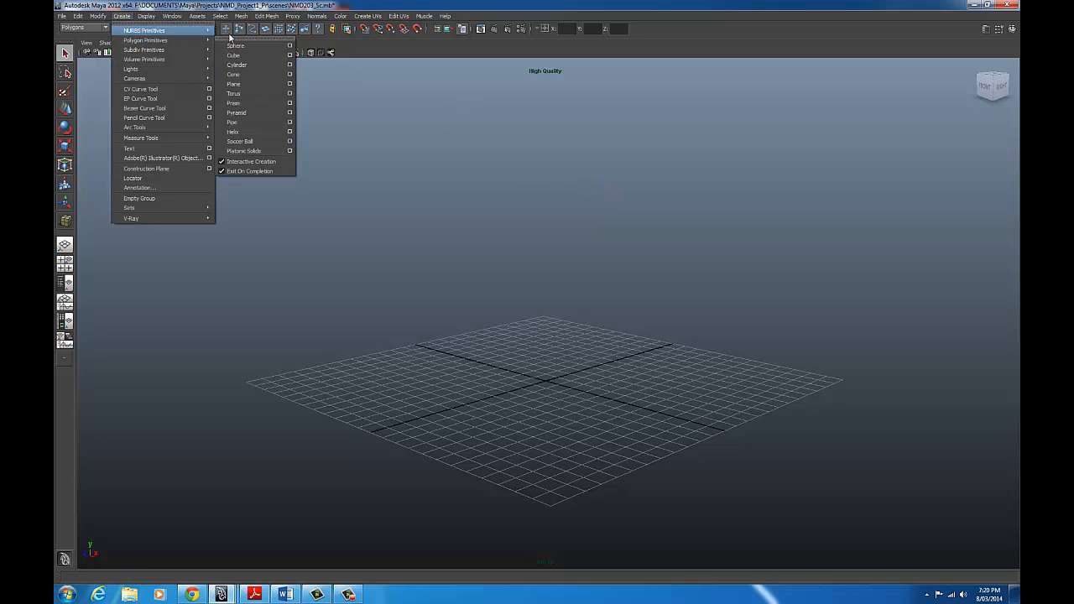
click(232, 55)
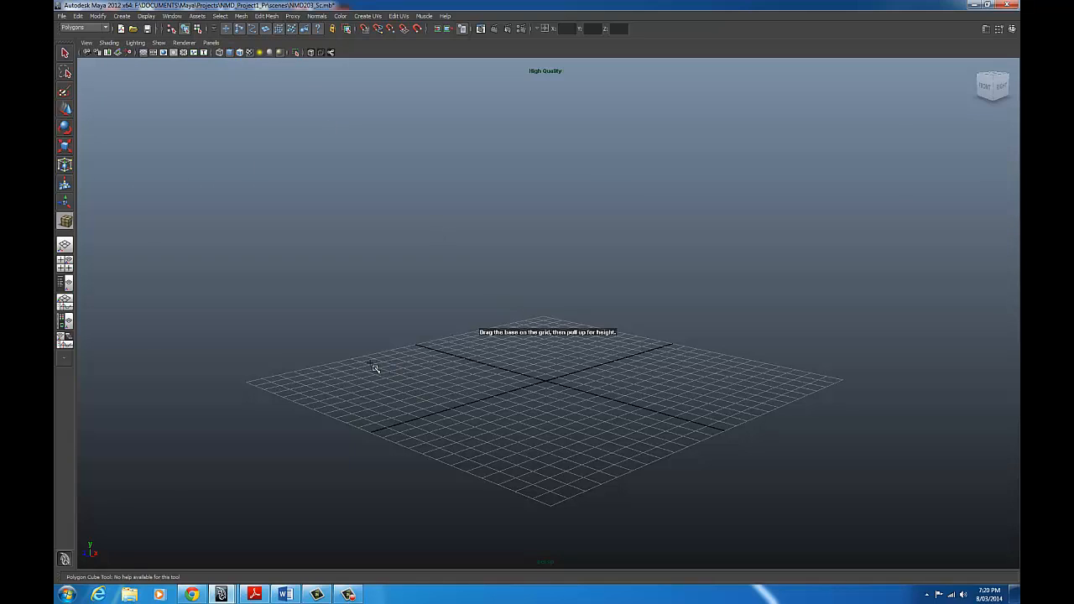
mouse_move(371, 364)
mouse_down()
mouse_move(432, 412)
mouse_move(651, 366)
mouse_move(617, 210)
mouse_up()
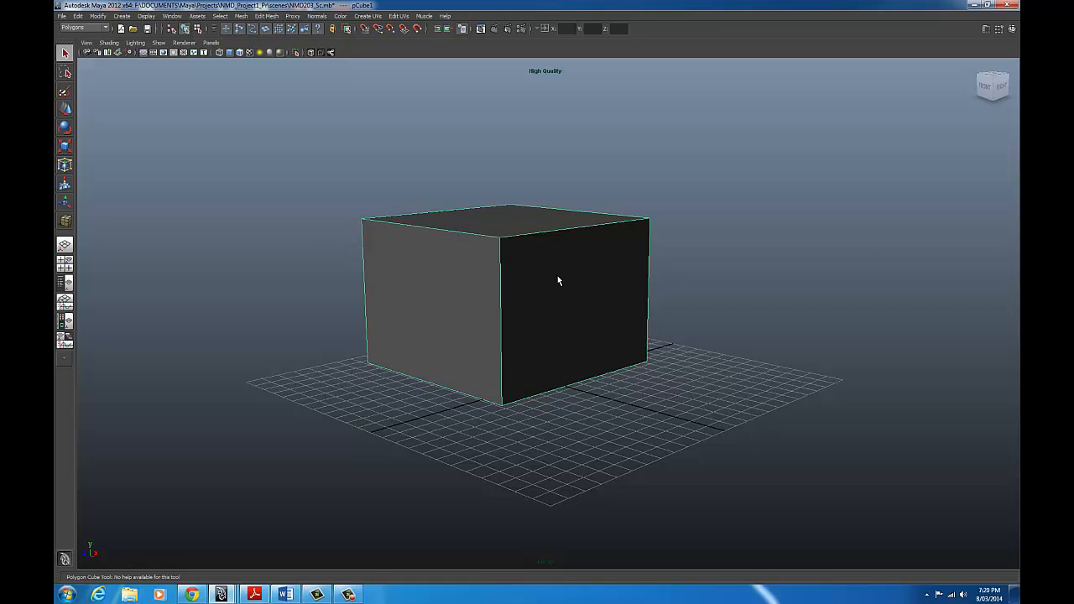
Step: Compare the cube in wireframe and smooth shaded display, finishing in shaded mode
mouse_move(691, 288)
alt+mouse_down()
mouse_move(528, 285)
mouse_move(660, 283)
mouse_move(655, 298)
mouse_move(579, 316)
mouse_move(604, 304)
mouse_move(575, 297)
alt+mouse_up()
key(4)
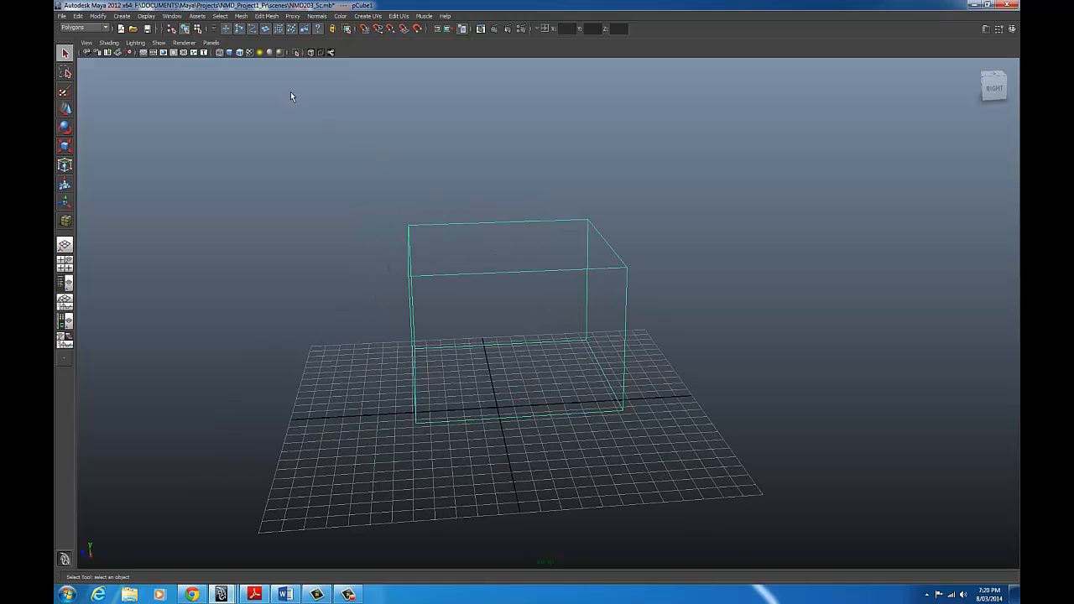
click(229, 52)
click(229, 52)
click(229, 52)
click(229, 52)
click(229, 53)
click(229, 53)
click(229, 53)
alt+drag(543, 280, 735, 282)
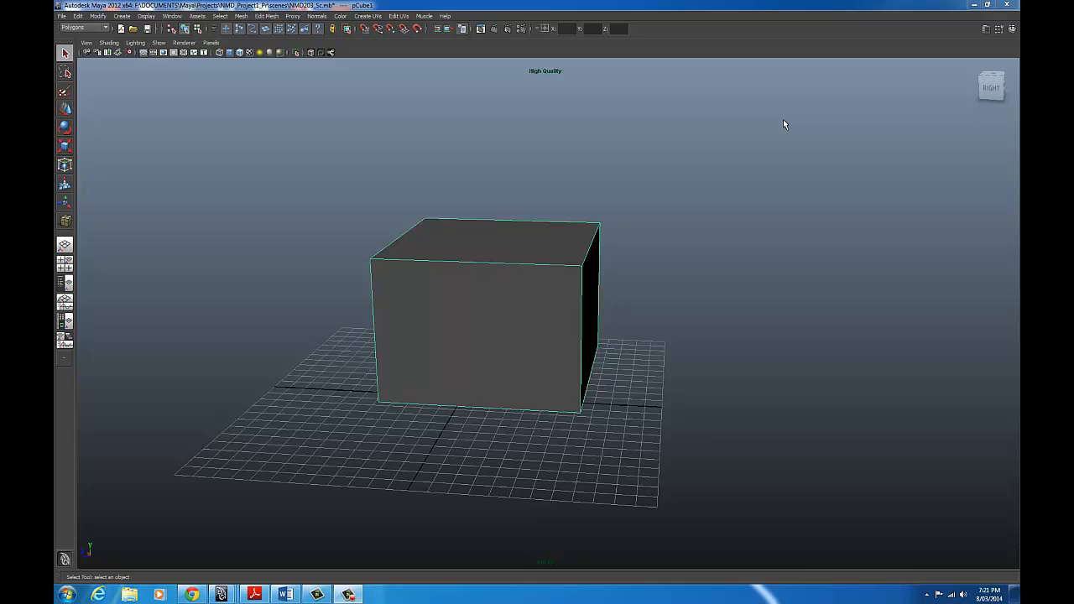
Step: Examine the cube's transform, shape, polyCube1 and initialShadingGroup nodes in the Attribute Editor and close the editor
click(985, 32)
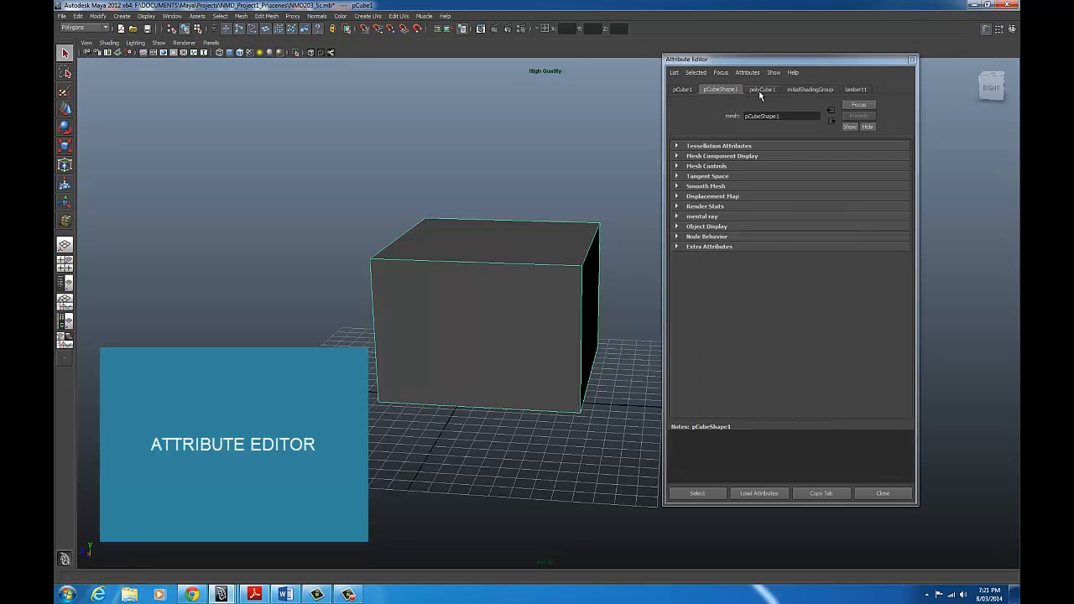
click(760, 90)
click(795, 90)
click(762, 90)
click(720, 90)
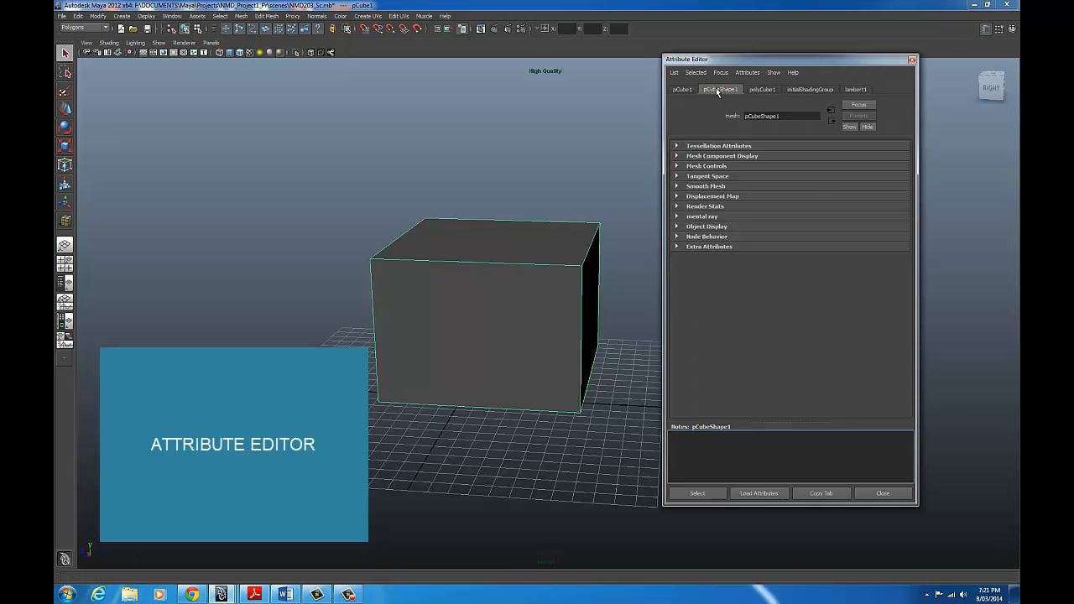
click(682, 90)
click(762, 90)
click(810, 90)
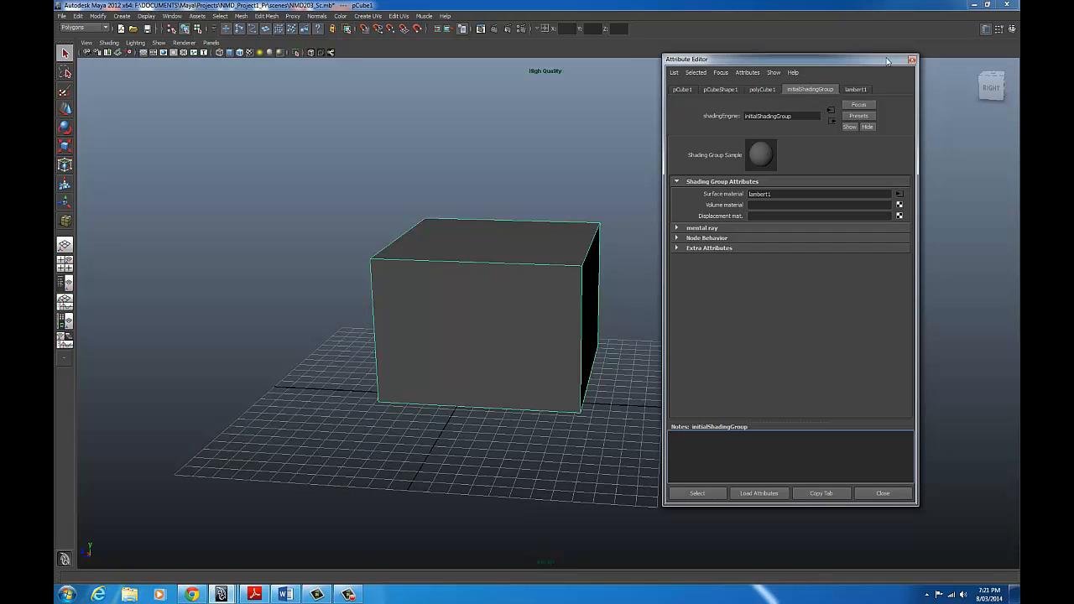
click(912, 59)
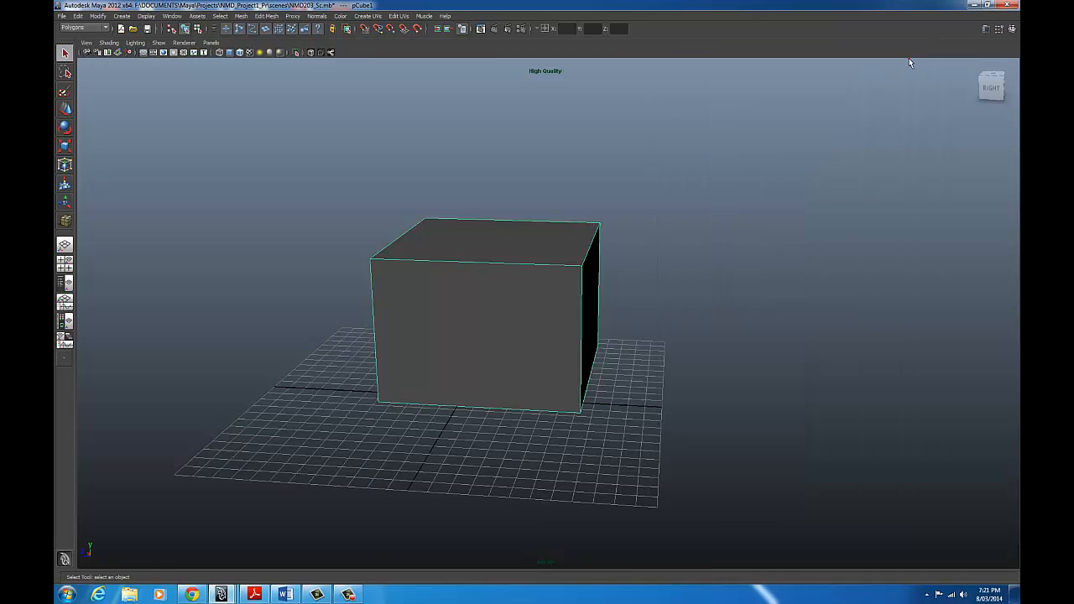
Step: Show the Tool Settings and the Channel Box / Layer Editor
click(998, 29)
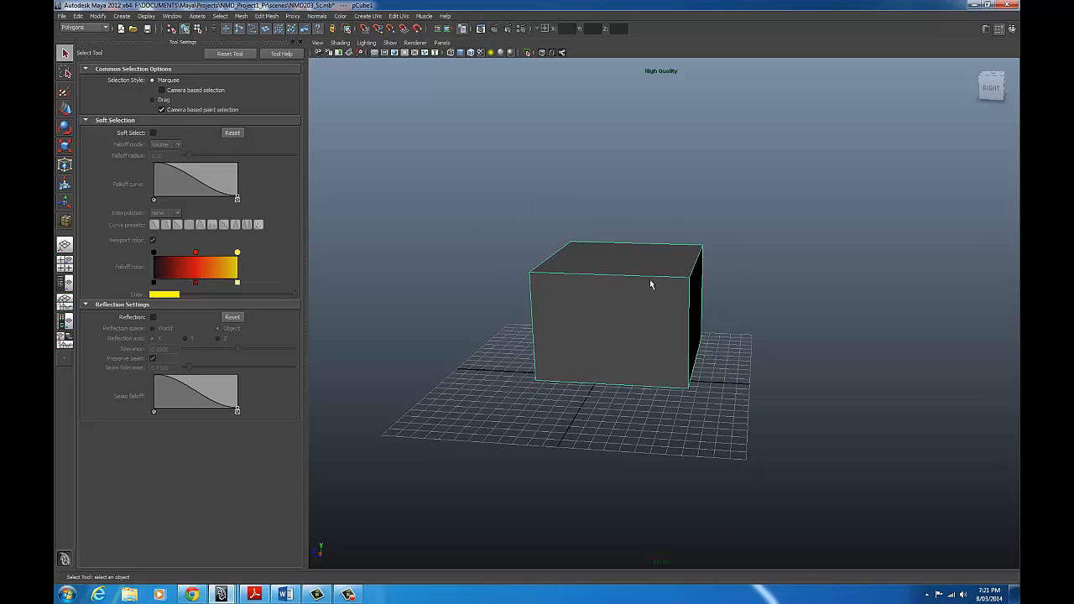
click(1012, 29)
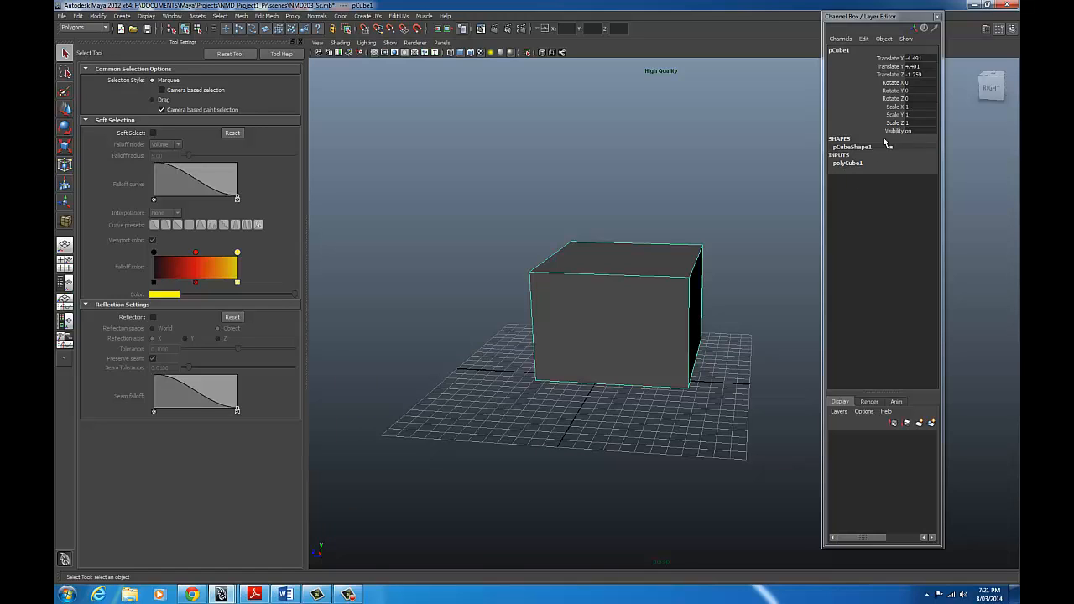
Step: Set the cube's width, height and depth subdivisions to 4 each in its polyCube1 inputs
click(849, 164)
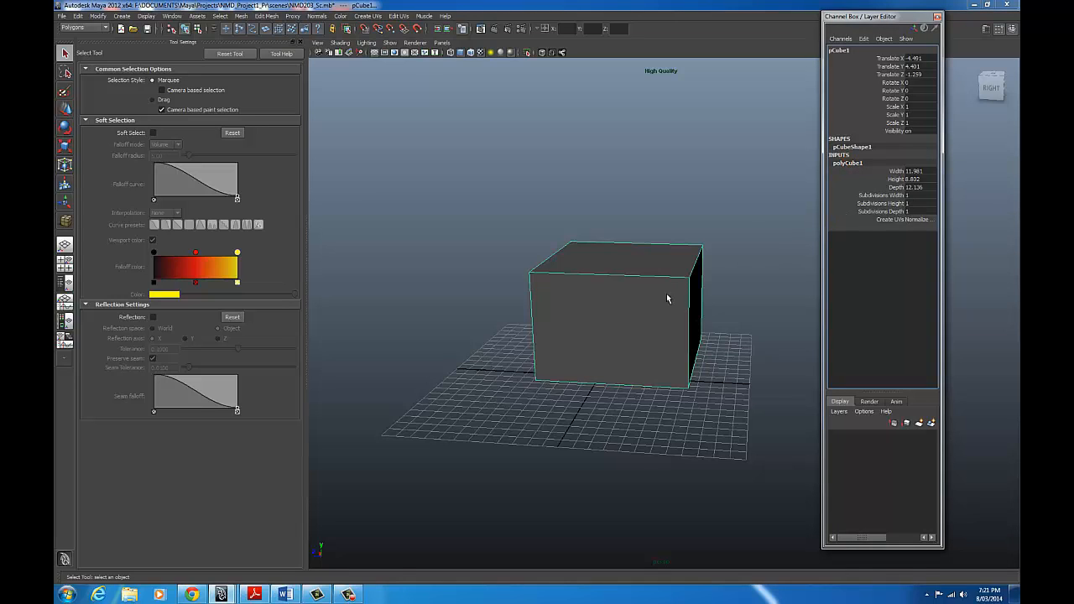
click(919, 197)
text(4)
key(Return)
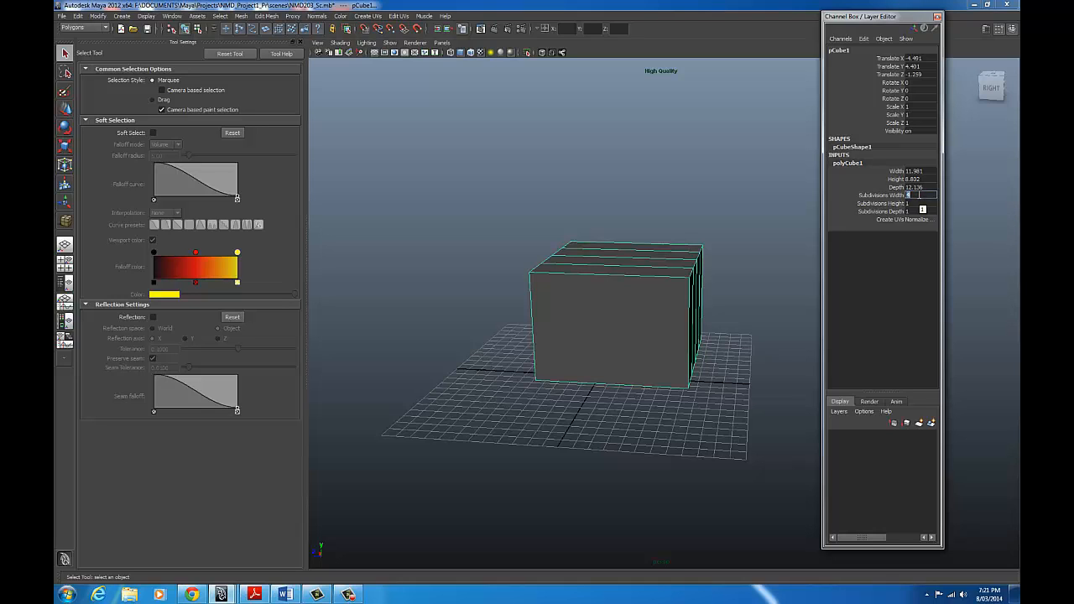
click(910, 203)
text(4)
key(Return)
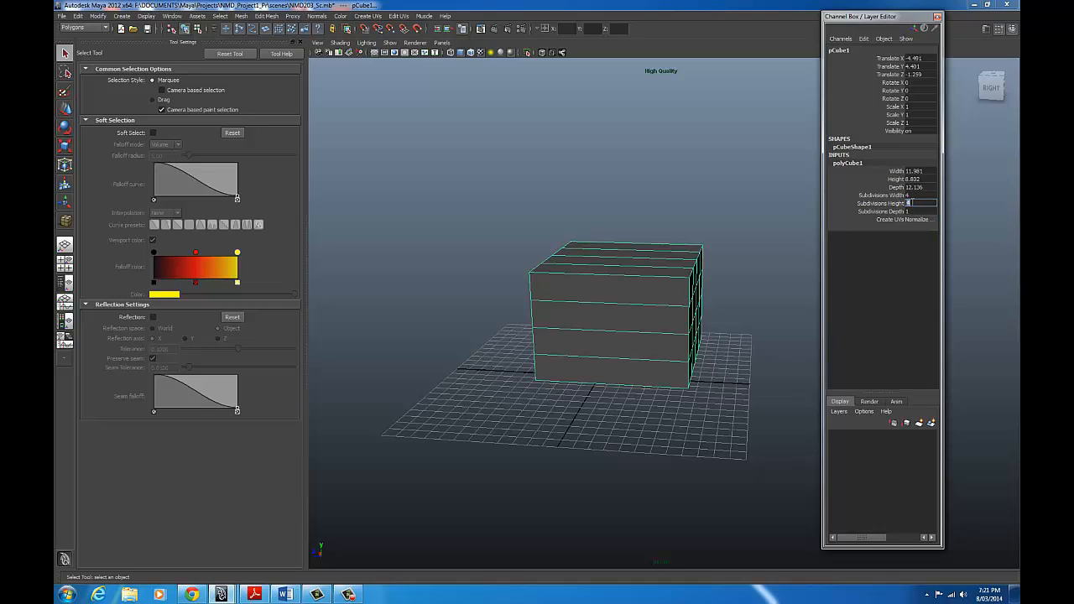
click(918, 212)
text(4)
key(Return)
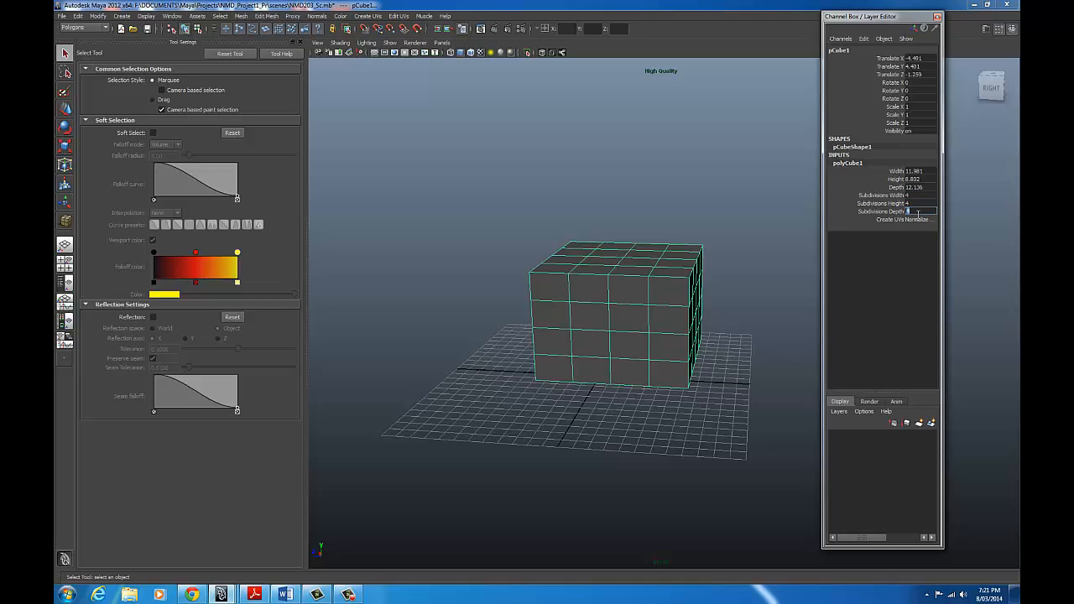
alt+drag(647, 204, 621, 214)
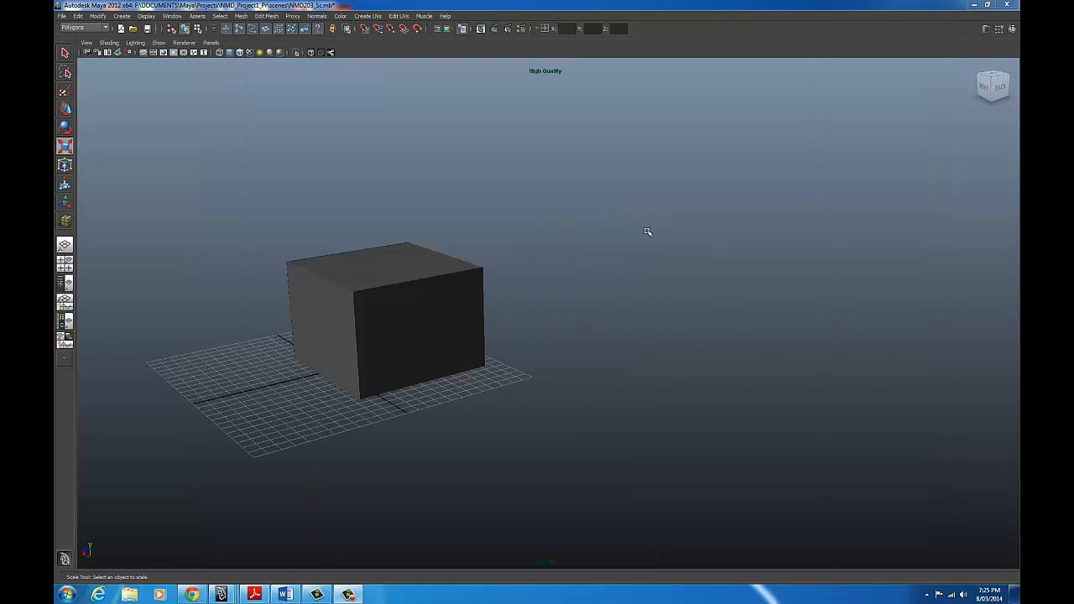
alt+drag(572, 273, 596, 276)
click(182, 41)
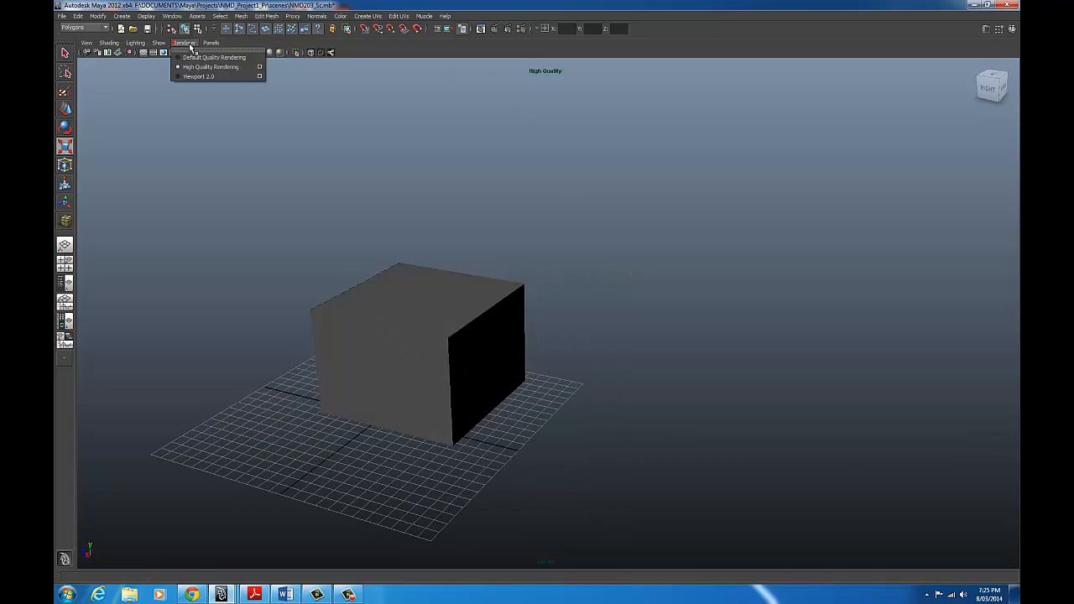
click(181, 42)
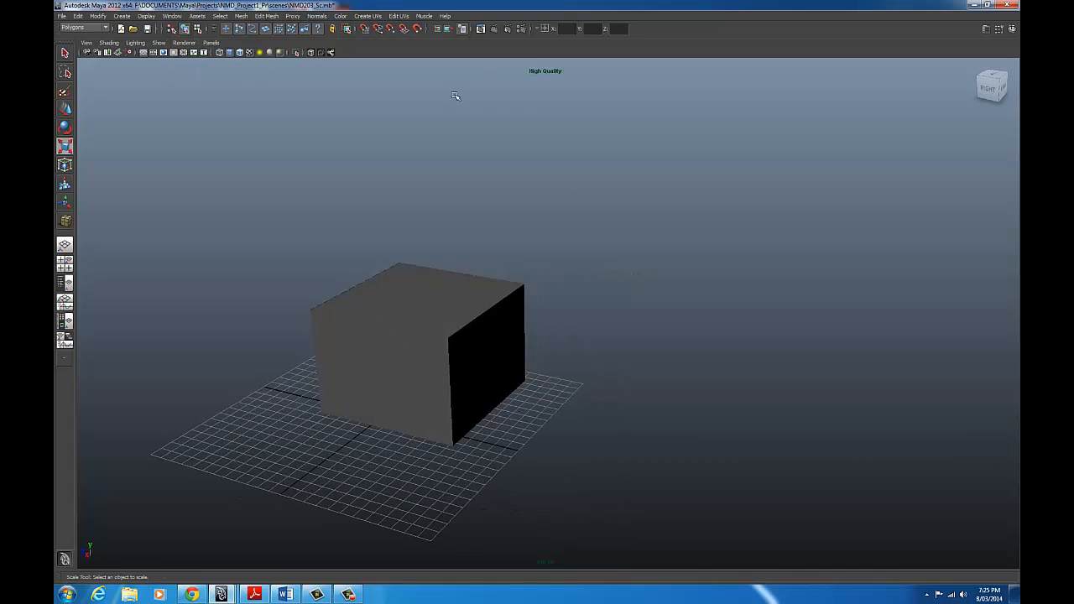
alt+drag(642, 331, 668, 325)
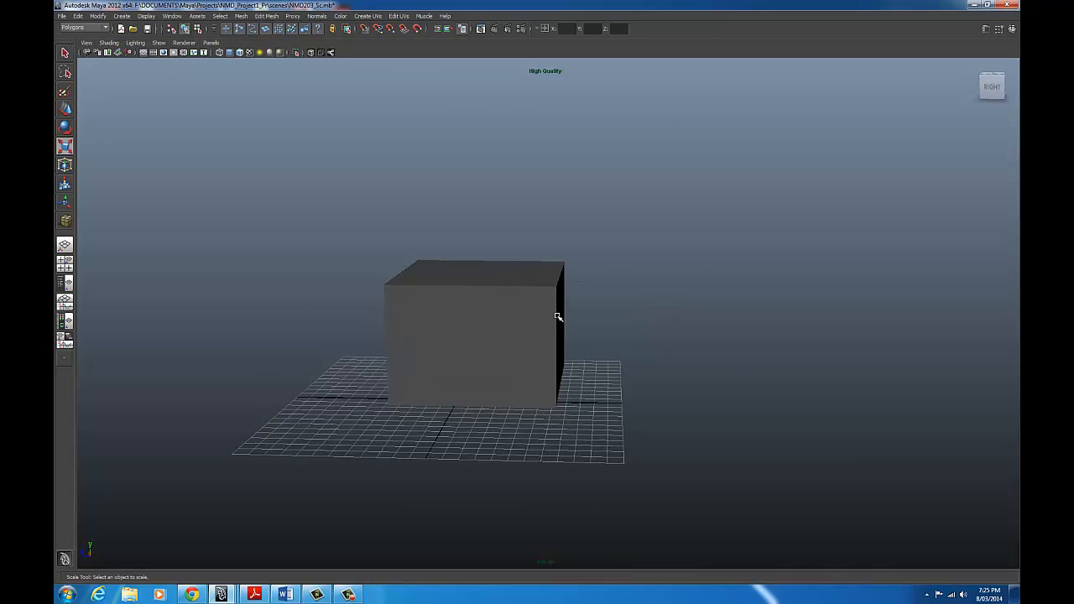
Step: Start the Polygon Cube Tool, reset its settings, and set the width, height and depth divisions to 3 each
click(122, 16)
mouse_move(132, 42)
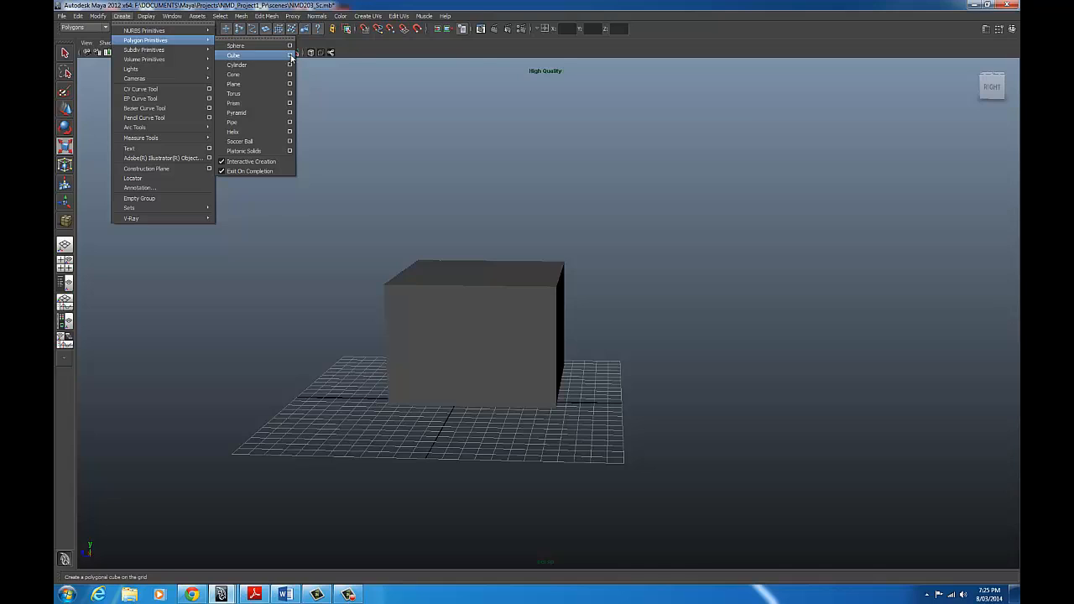
click(288, 56)
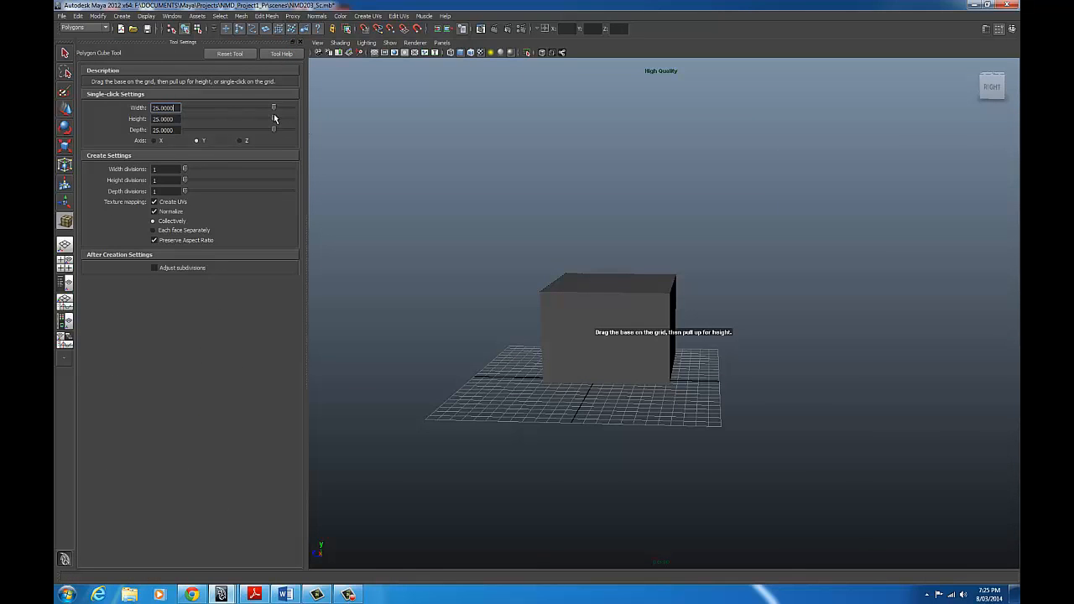
click(230, 54)
double_click(164, 169)
text(3)
key(Tab)
text(3)
key(Tab)
text(3)
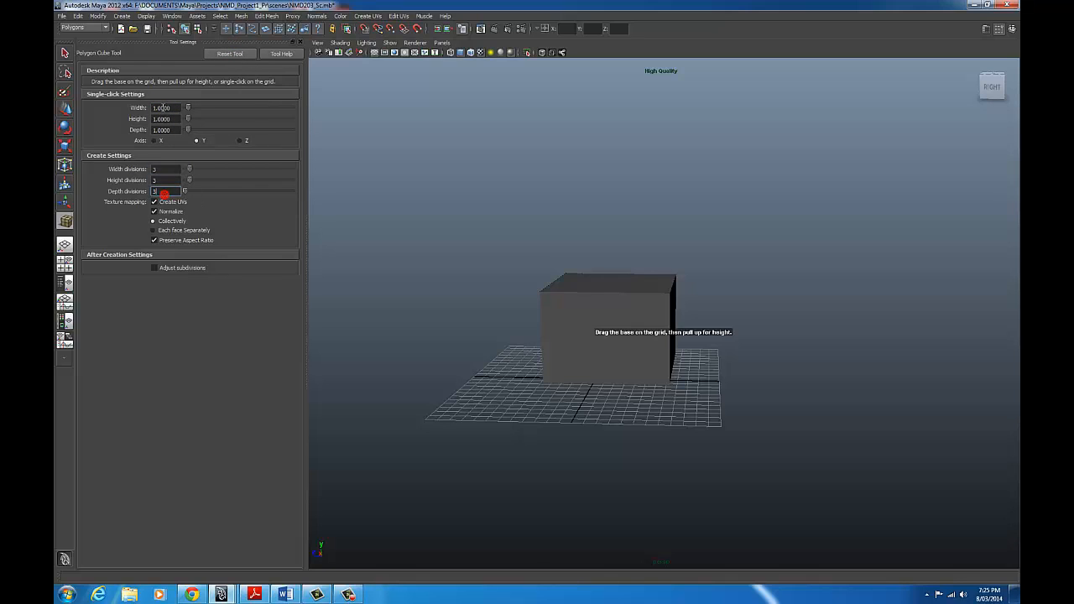
key(Tab)
Step: Set the single-click width, height and depth to 30 and place the new cube on the grid beside the existing one
double_click(174, 108)
text(30)
key(Tab)
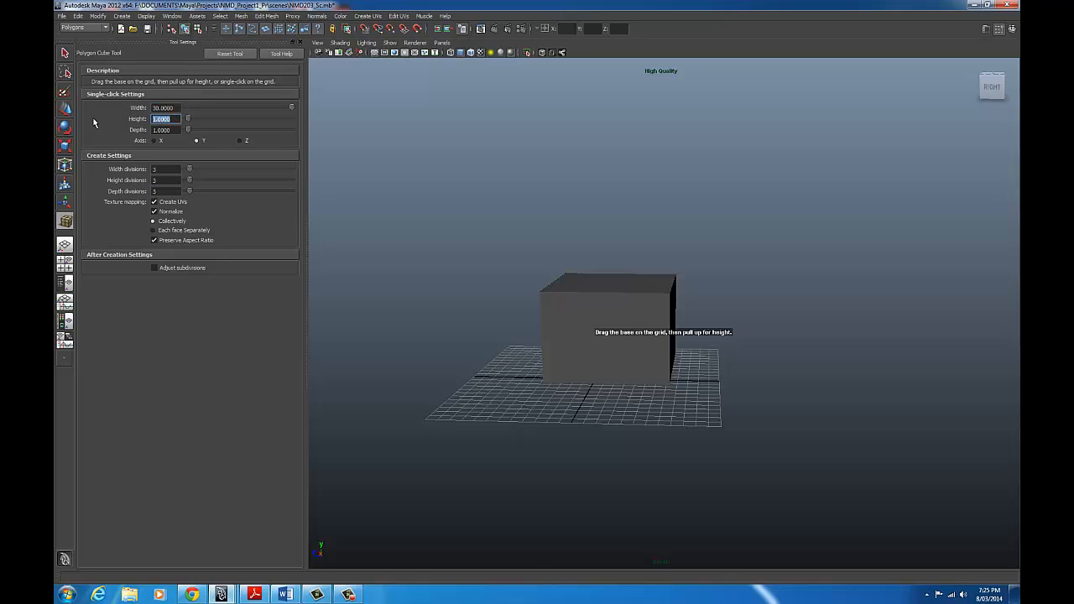
text(30)
key(Tab)
text(30)
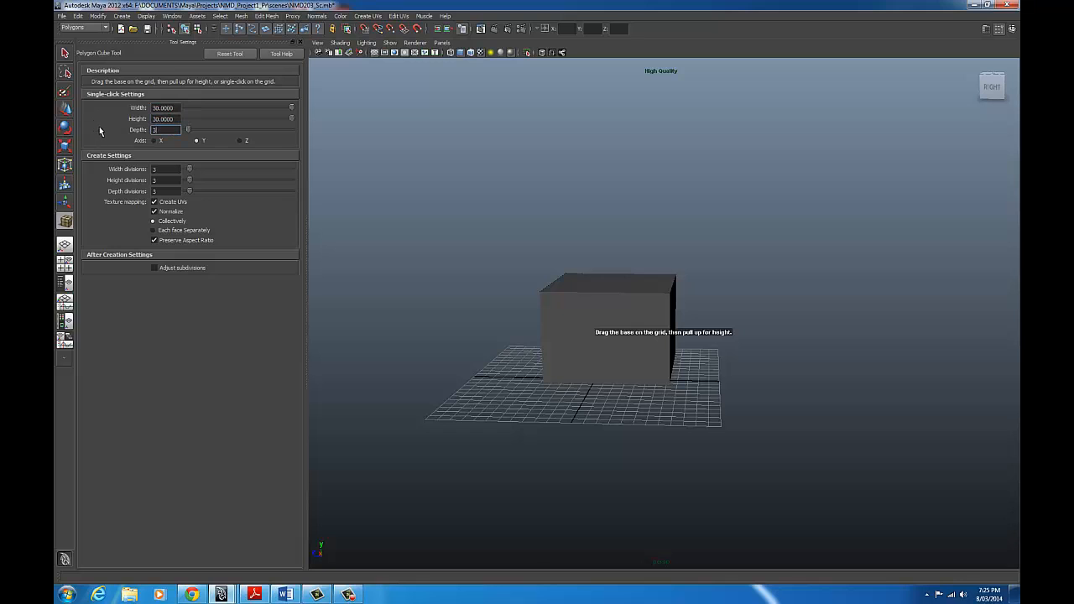
click(437, 346)
alt+right_drag(699, 305, 546, 300)
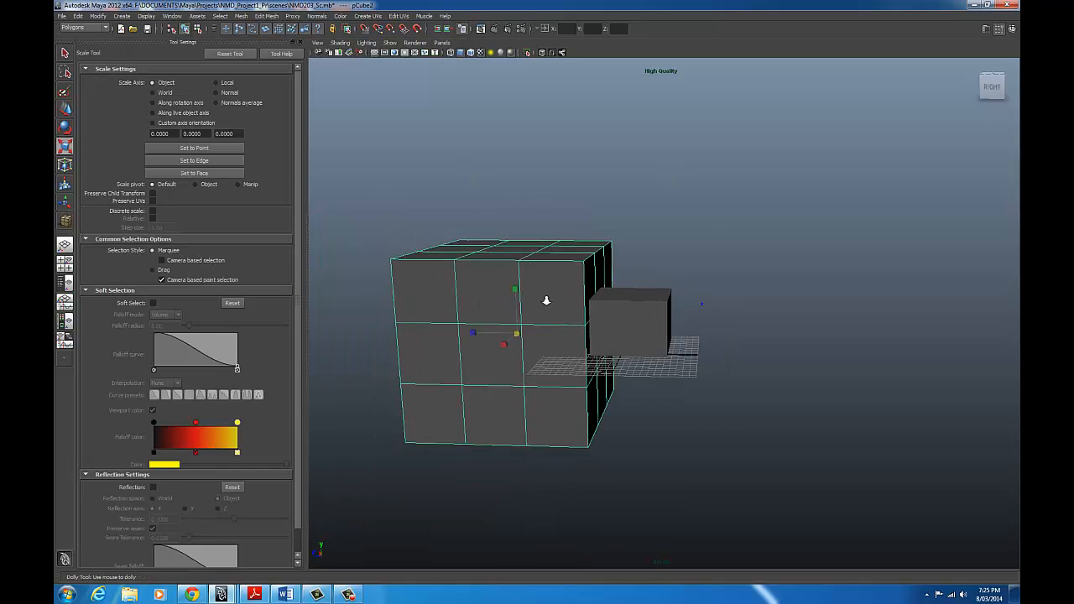
alt+drag(547, 299, 531, 334)
alt+middle_drag(531, 334, 607, 346)
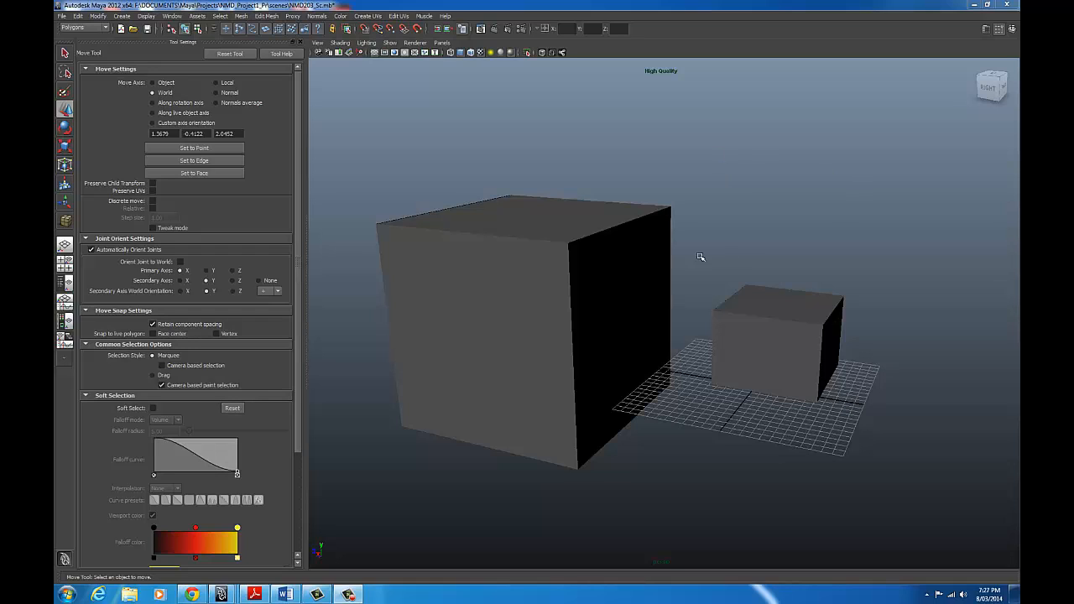
Step: Rename the larger cube as Cube1_Geo in the Channel Box
click(614, 285)
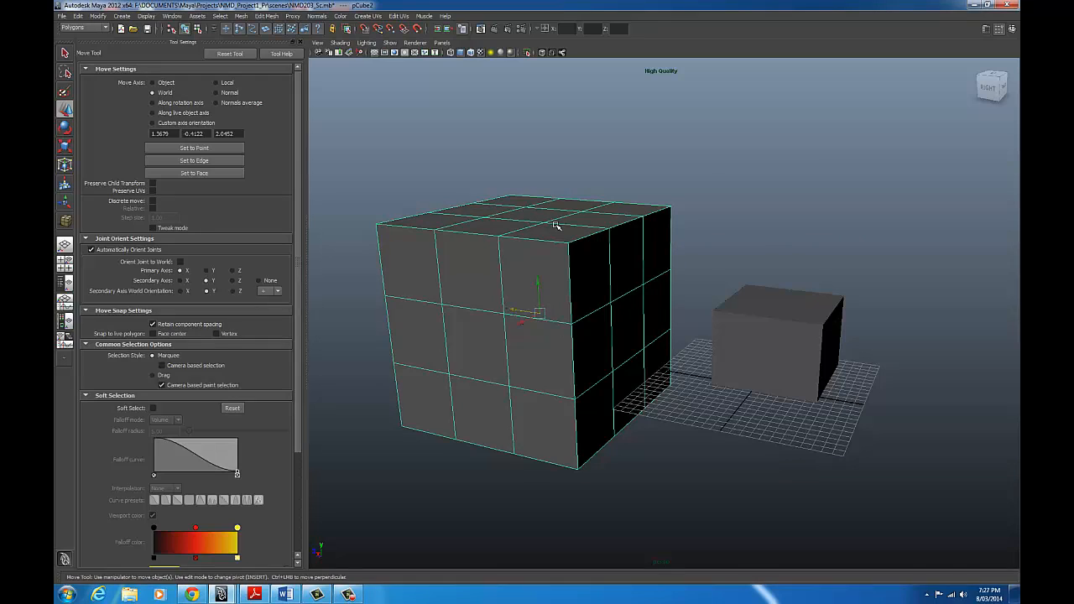
click(1014, 30)
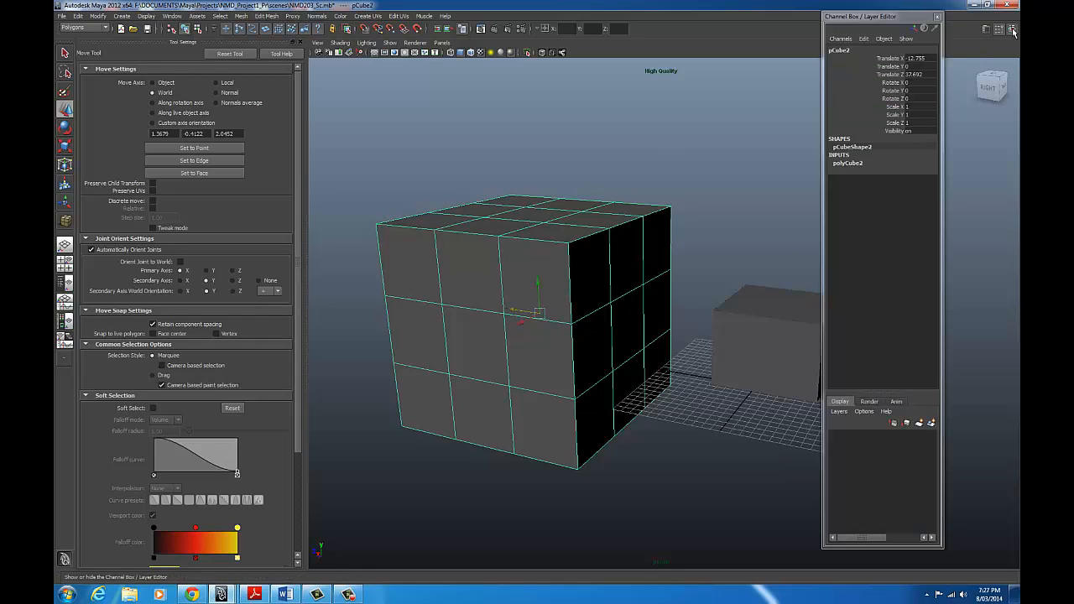
double_click(858, 52)
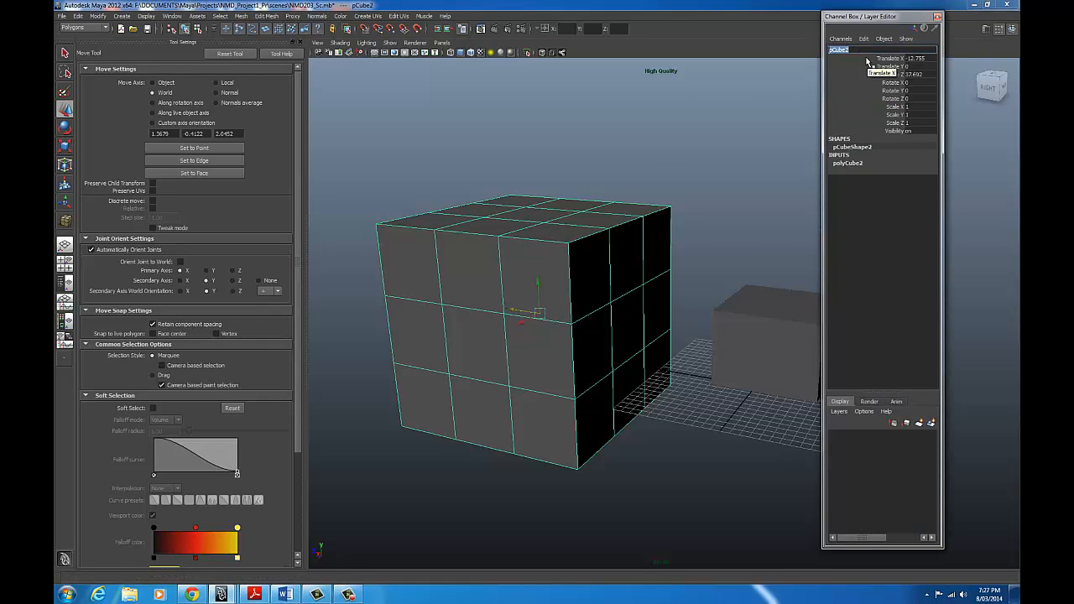
text(C)
key(Return)
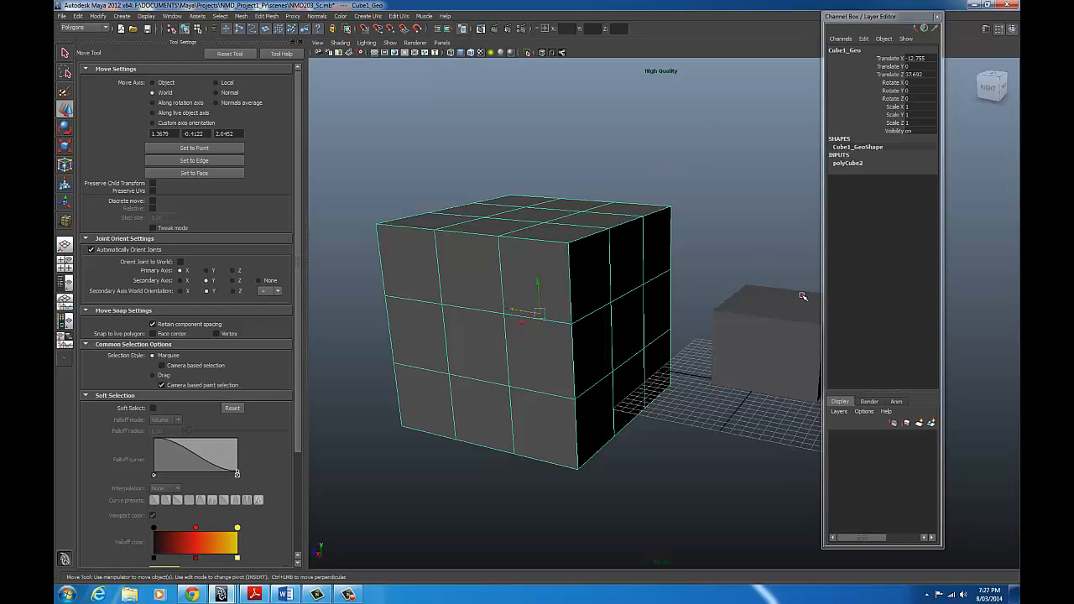
Step: Rename the smaller cube as Cube2_Geo
click(803, 297)
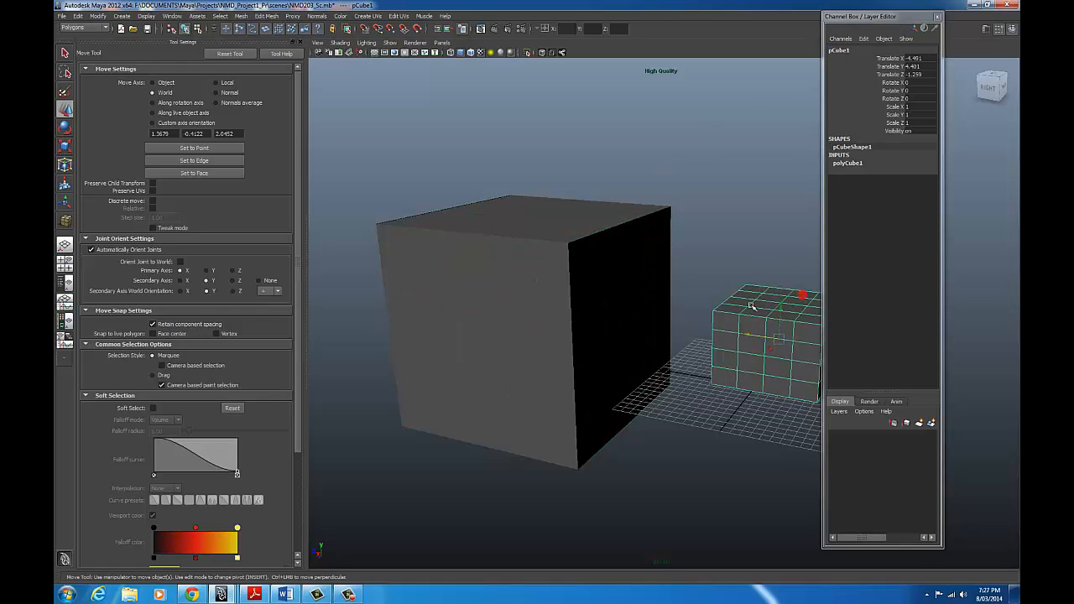
double_click(844, 52)
text(C)
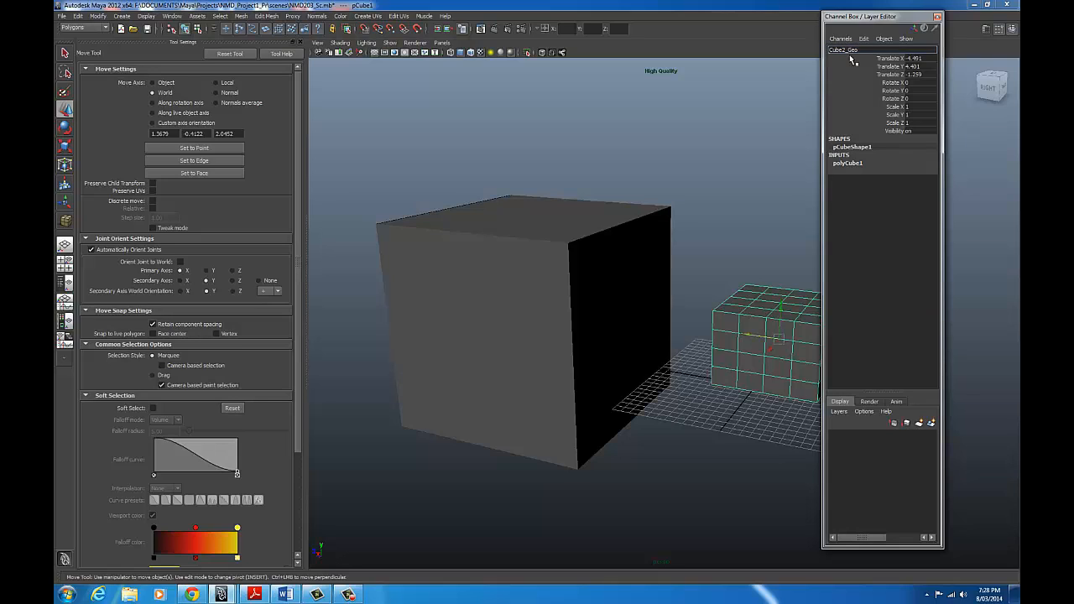
key(Return)
Step: Select the two cubes alternately to check their names and close the Channel Box
click(617, 231)
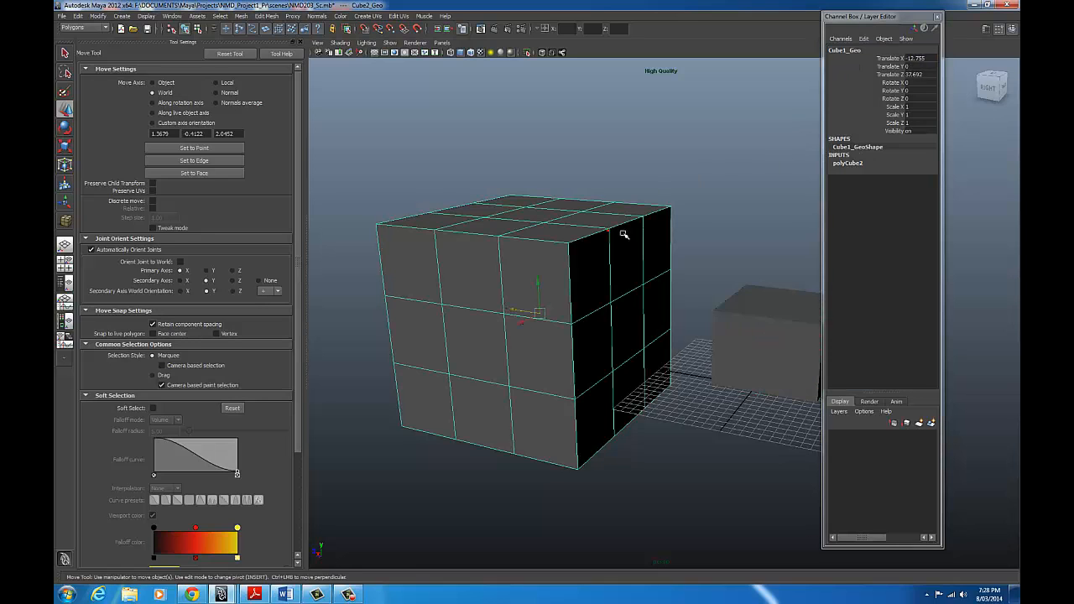
click(722, 299)
click(572, 247)
click(743, 333)
click(936, 18)
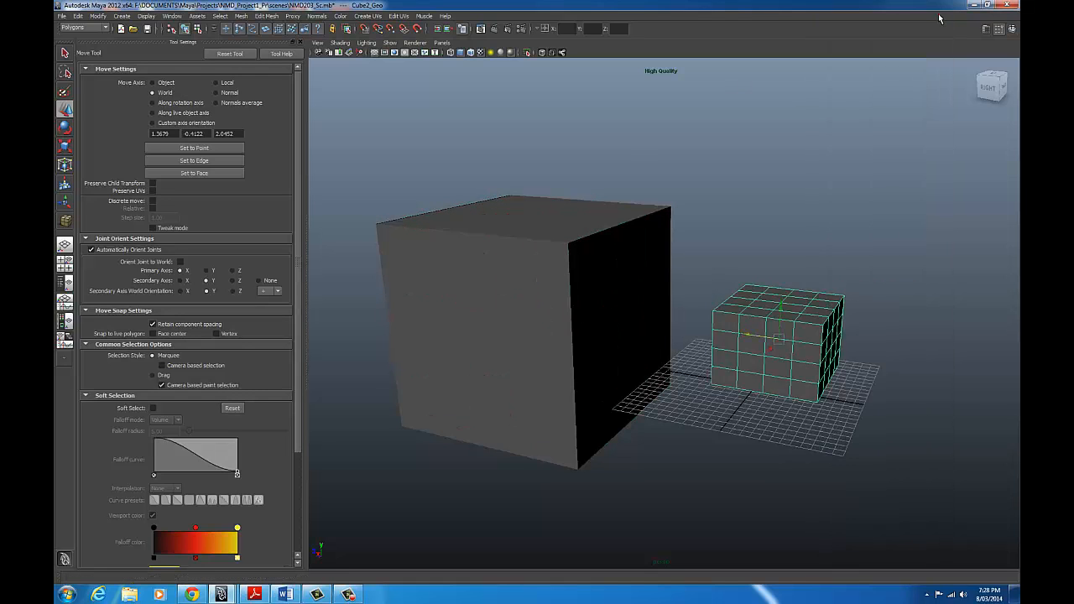
Step: Examine the transform, shape, polyCube1 and lambert1 nodes of the smaller cube in the Attribute Editor
click(984, 30)
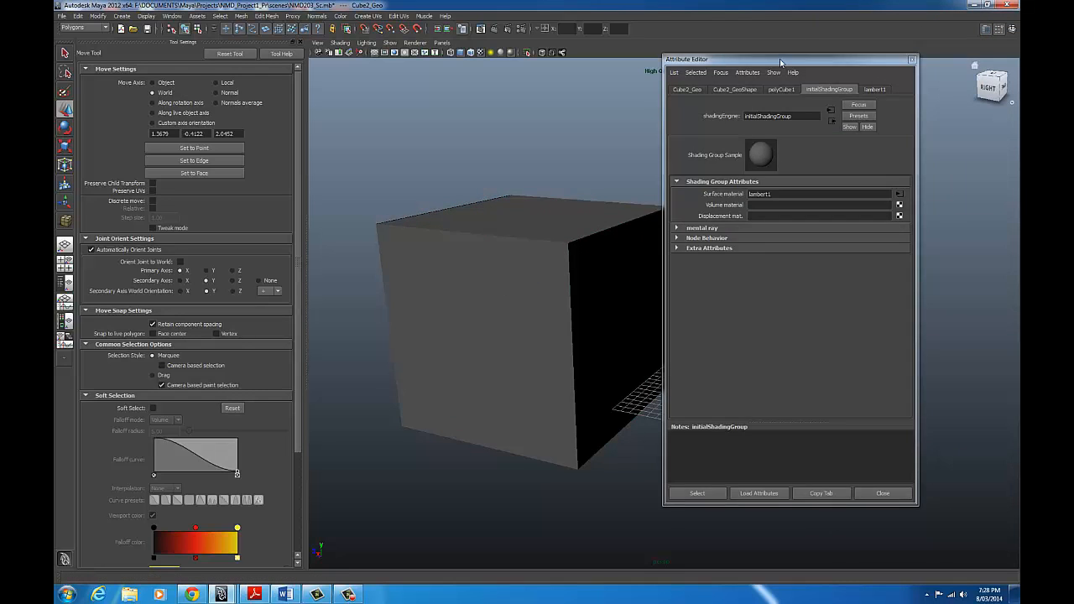
drag(786, 61, 241, 54)
click(192, 83)
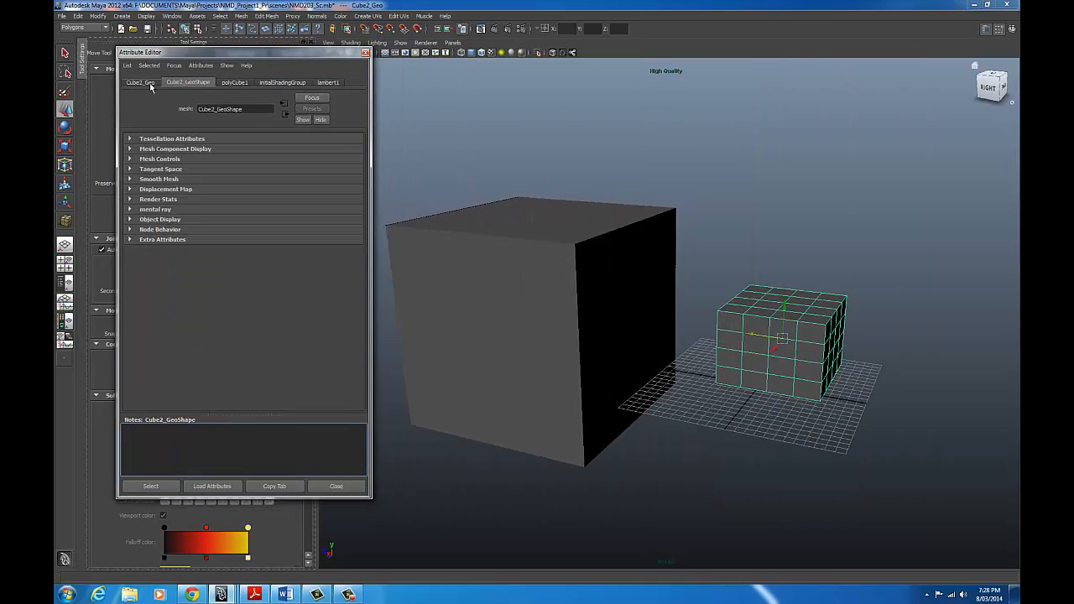
click(136, 83)
click(194, 83)
click(235, 83)
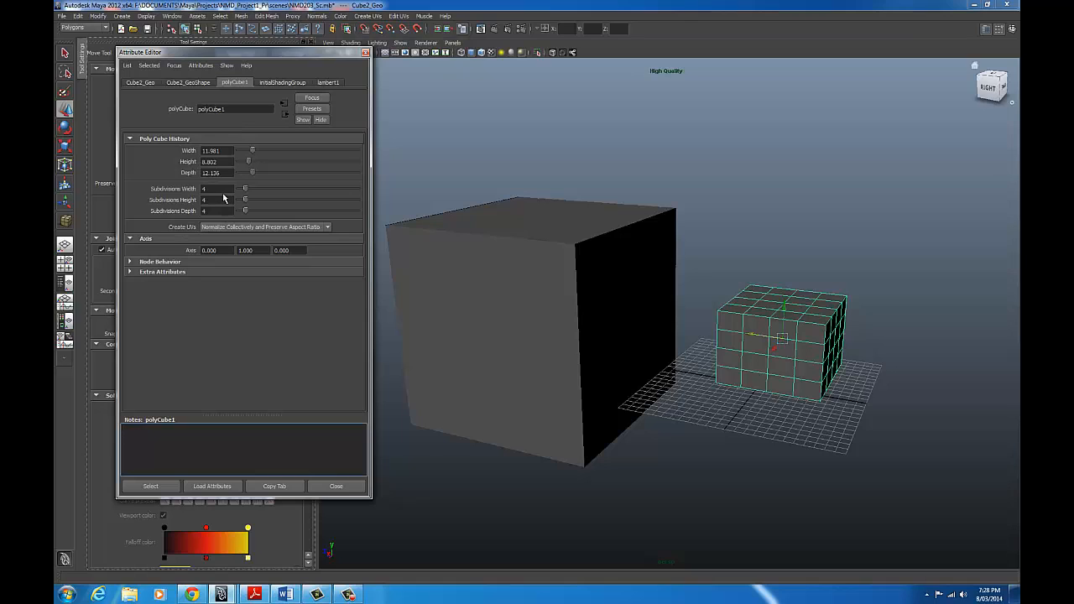
click(339, 84)
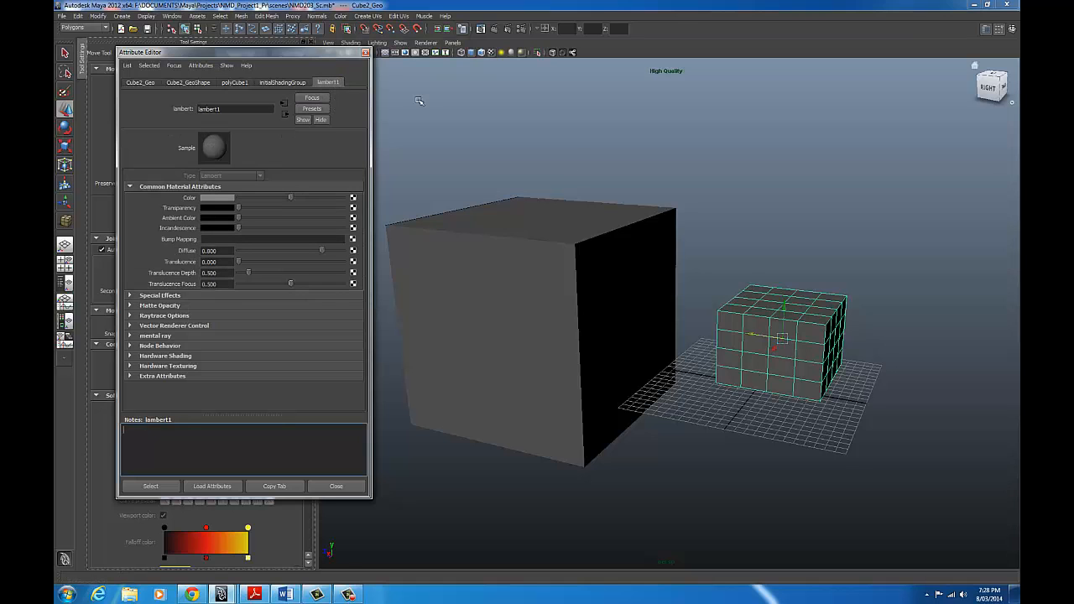
Step: Select the larger cube, close the Tool Settings, and keep the Attribute Editor docked as a narrow pane beside the viewport
key(ctrl+a)
click(577, 251)
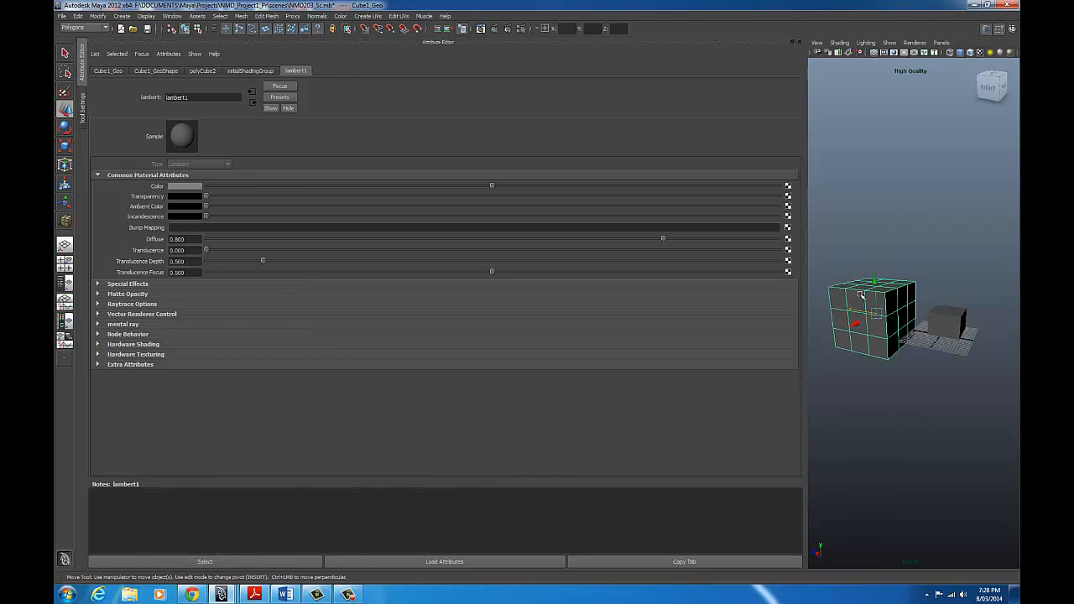
click(800, 42)
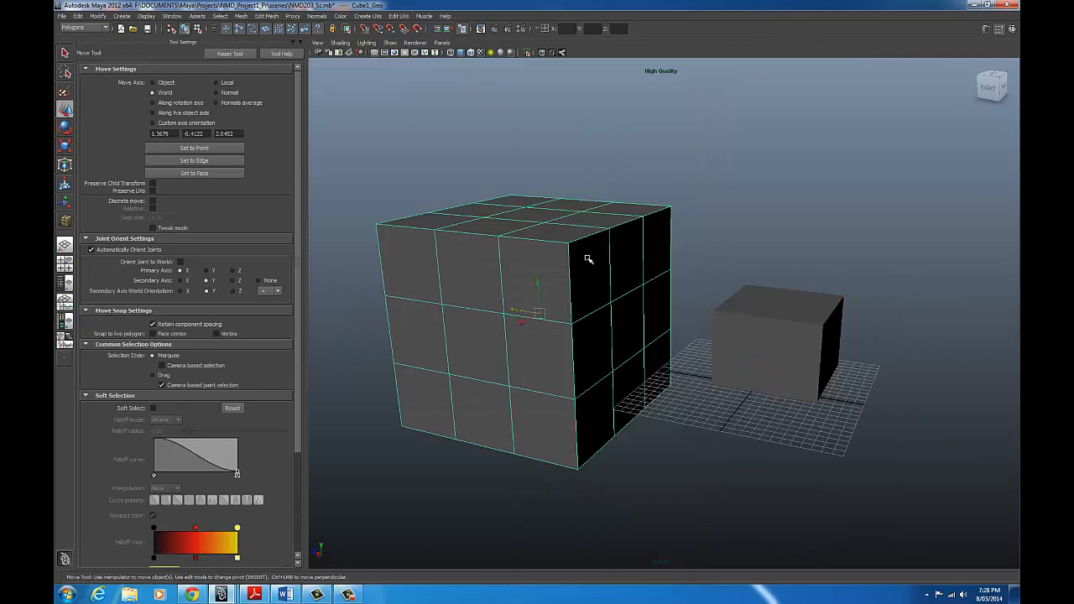
click(300, 42)
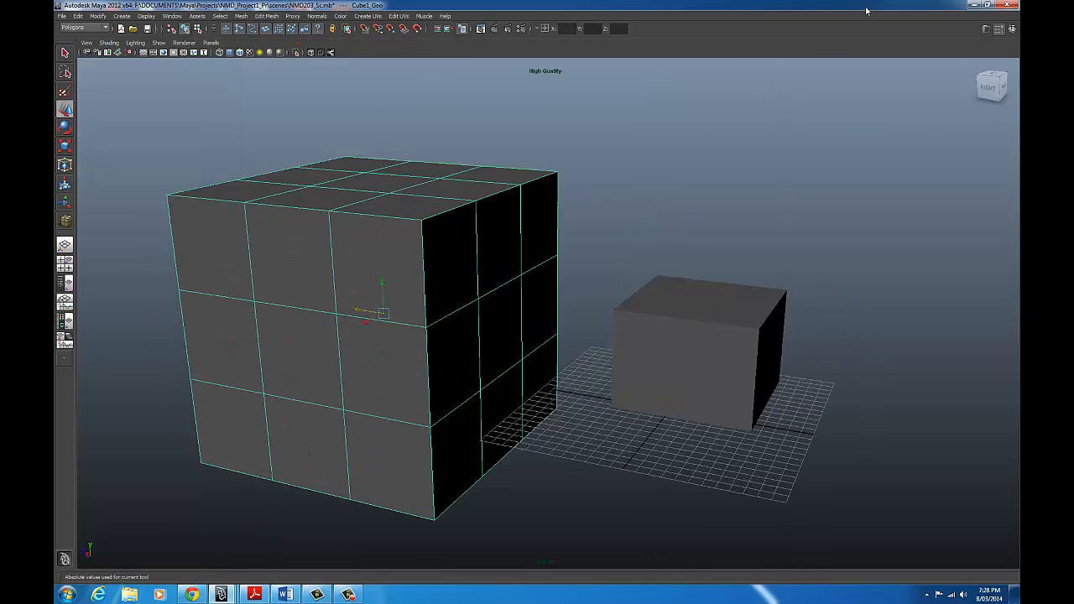
click(986, 29)
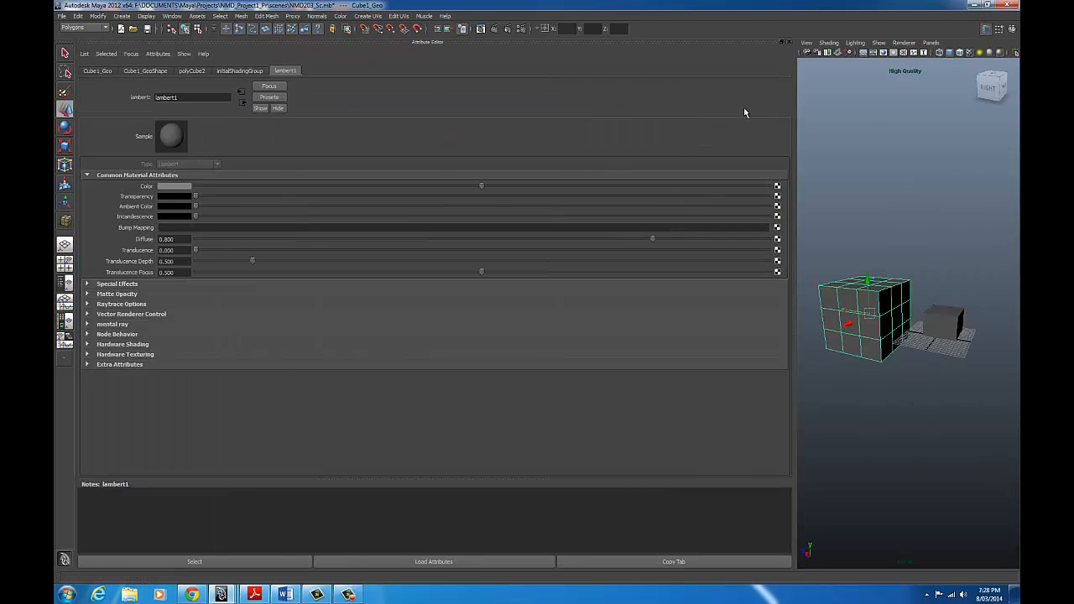
drag(795, 102, 308, 96)
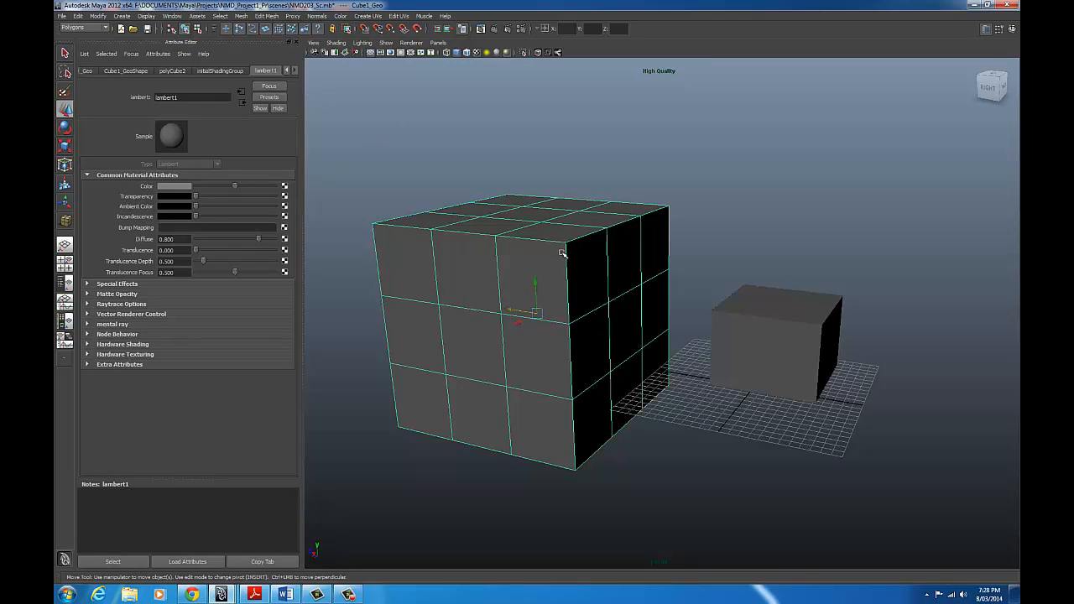
Step: Assign a new Blinn material to the larger cube, Cube1_Geo
click(731, 163)
click(518, 256)
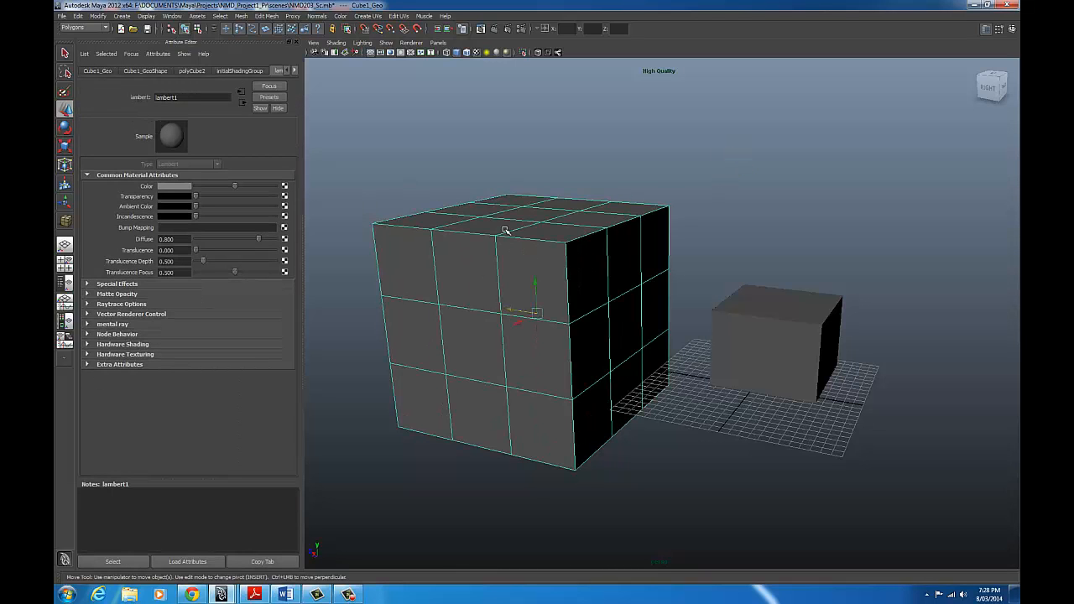
right_drag(505, 229, 476, 383)
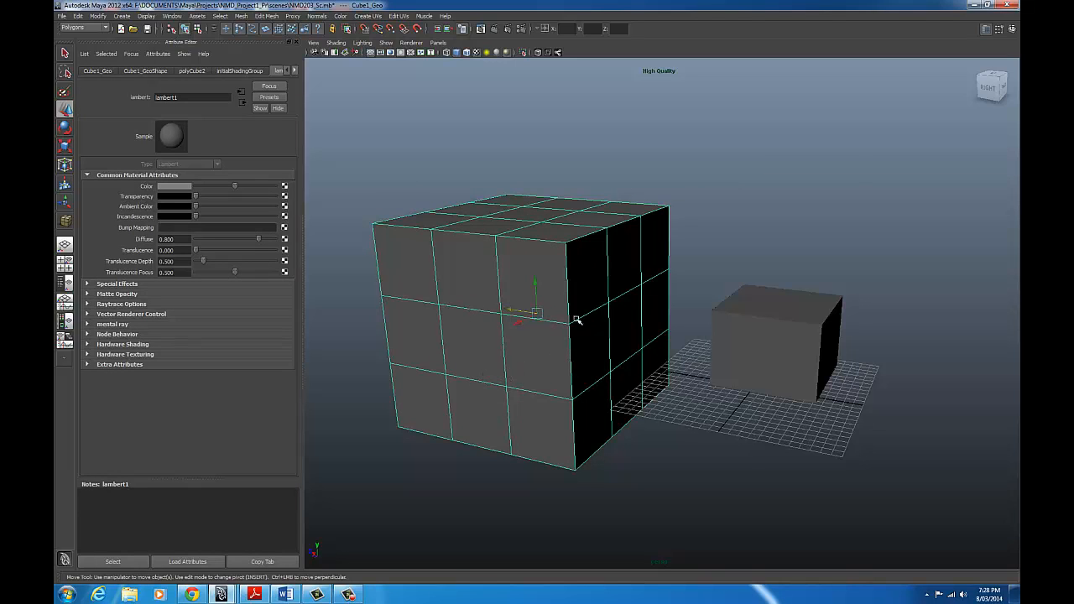
right_drag(583, 245, 583, 394)
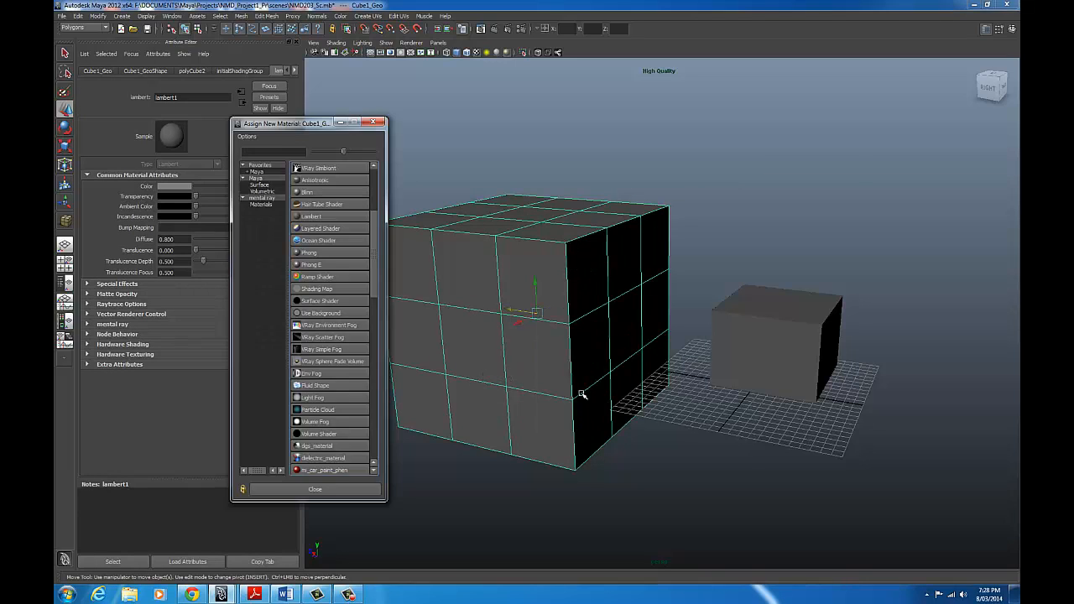
click(331, 192)
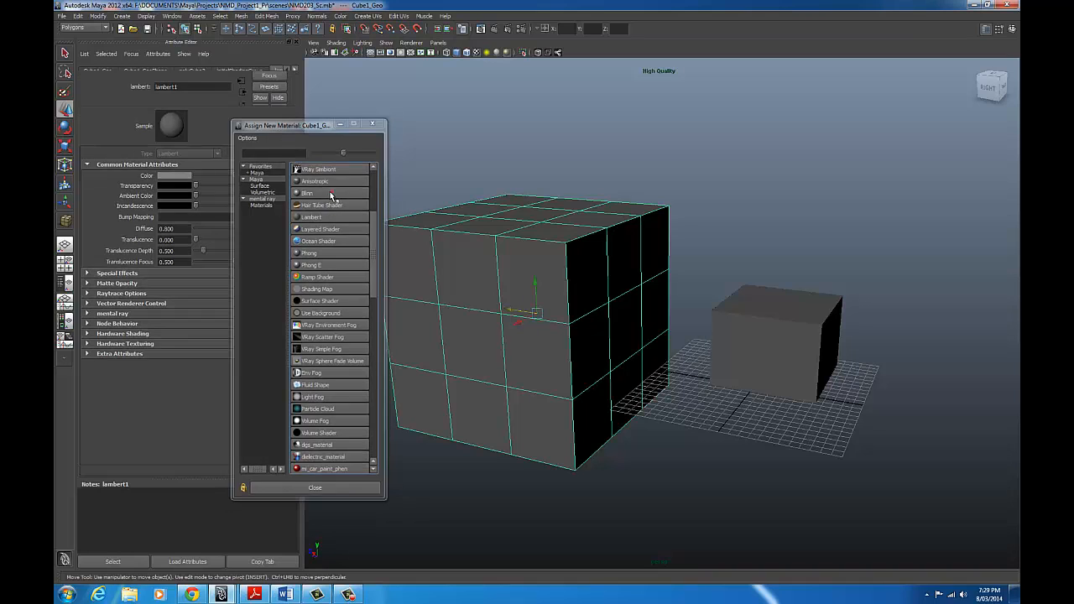
Step: Rename the new Blinn material as Red_Mat and deselect the cube
double_click(182, 96)
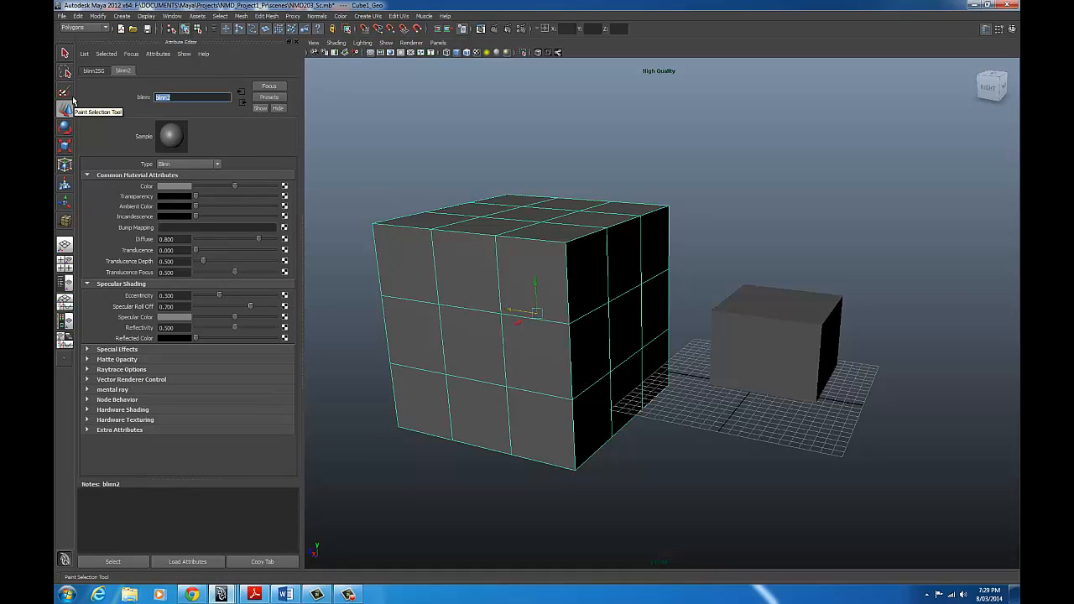
text(Red_Mat)
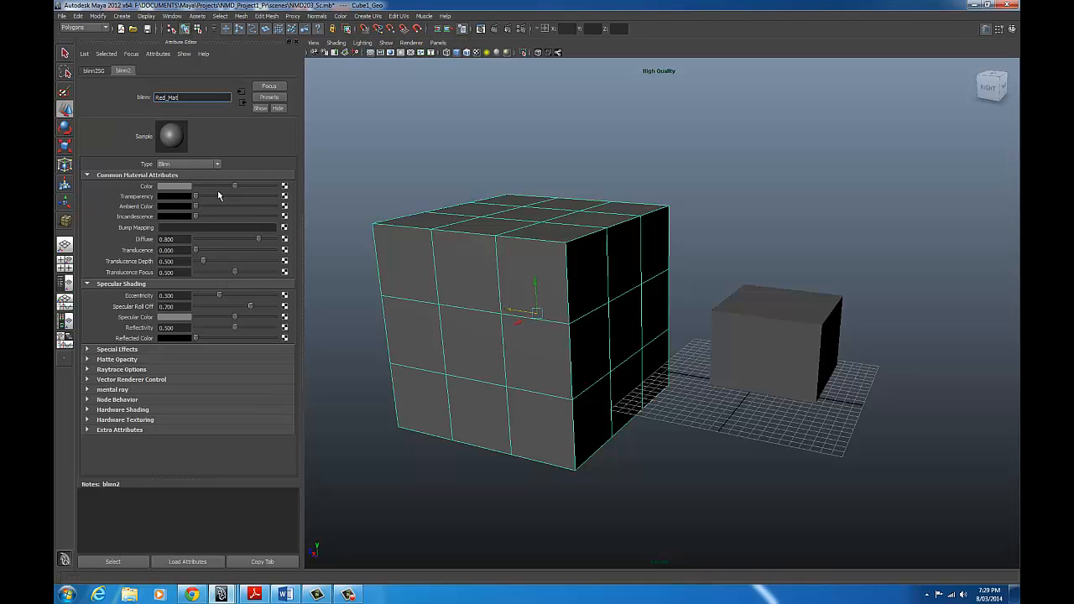
click(507, 246)
click(758, 129)
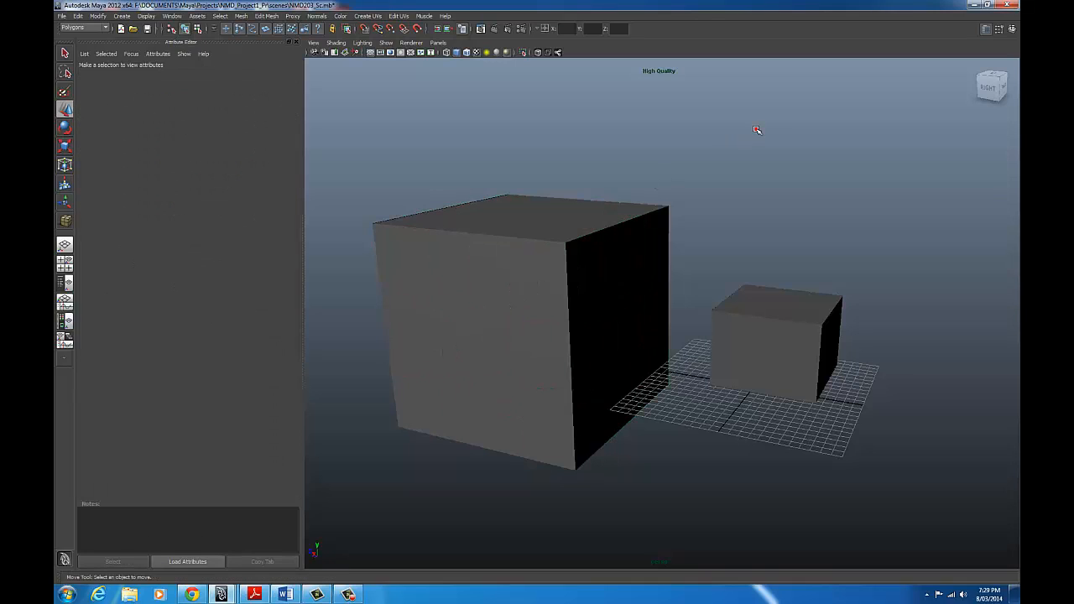
Step: Set the color of the larger cube's Red_Mat1 material to red
click(580, 249)
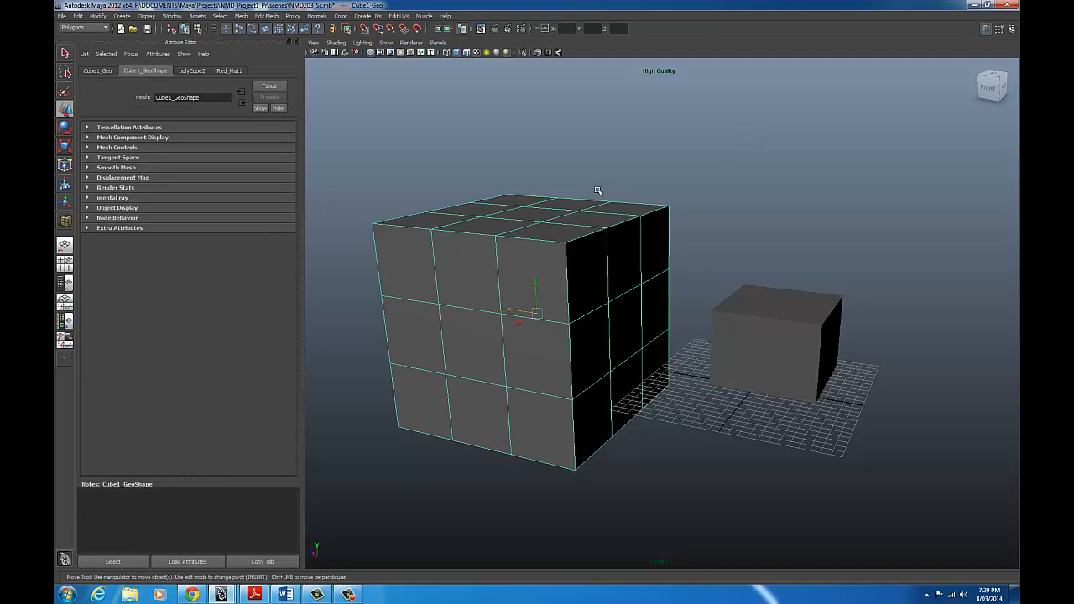
click(228, 71)
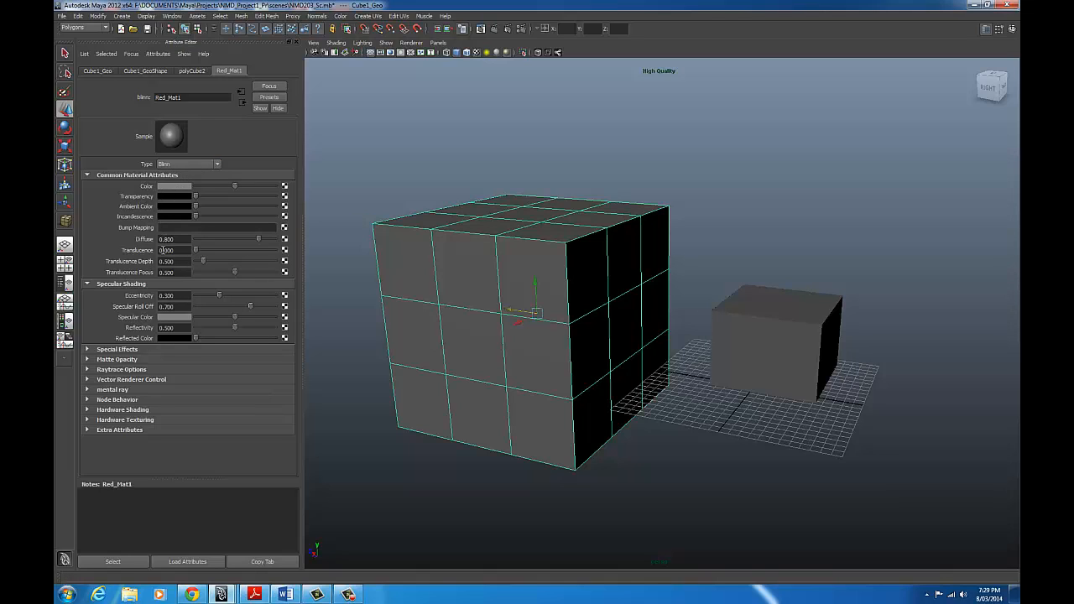
click(171, 187)
click(132, 160)
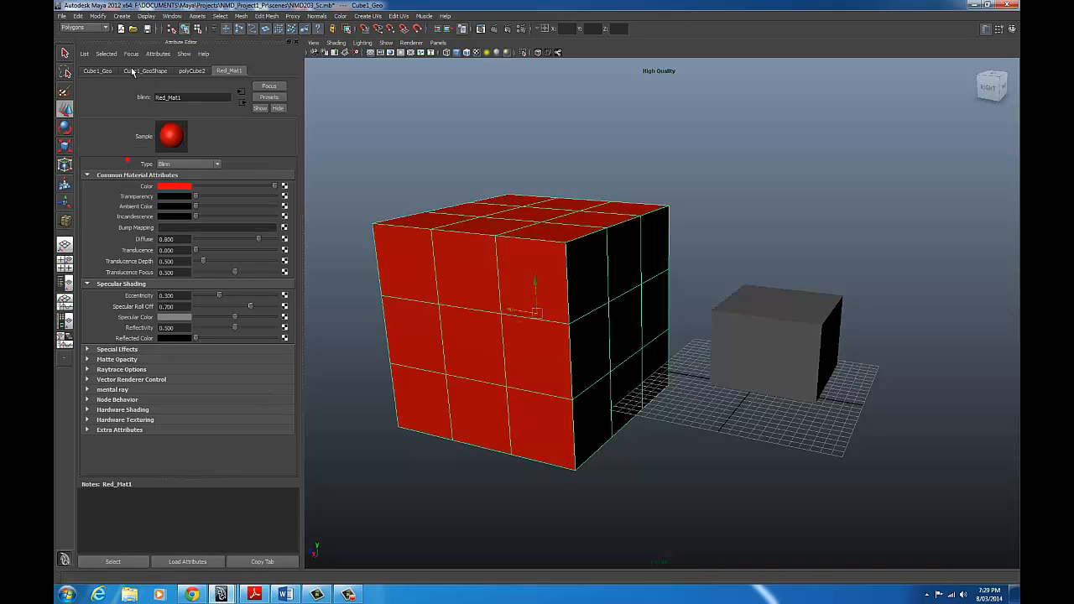
Step: Assign a new Blinn material to the smaller cube, Cube2_Geo
click(749, 310)
click(787, 326)
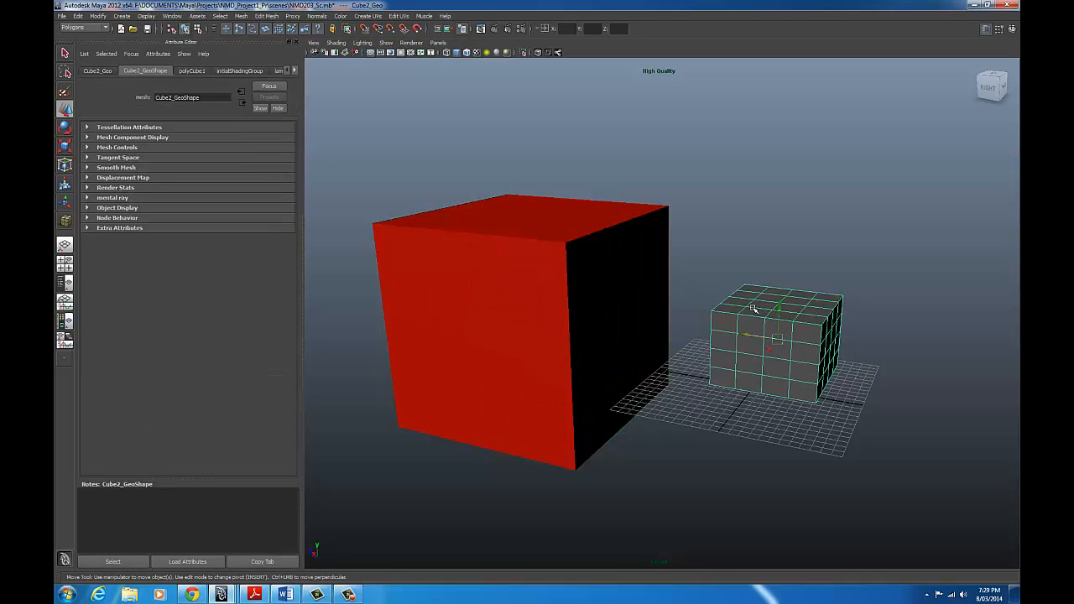
click(295, 70)
right_drag(809, 317, 799, 467)
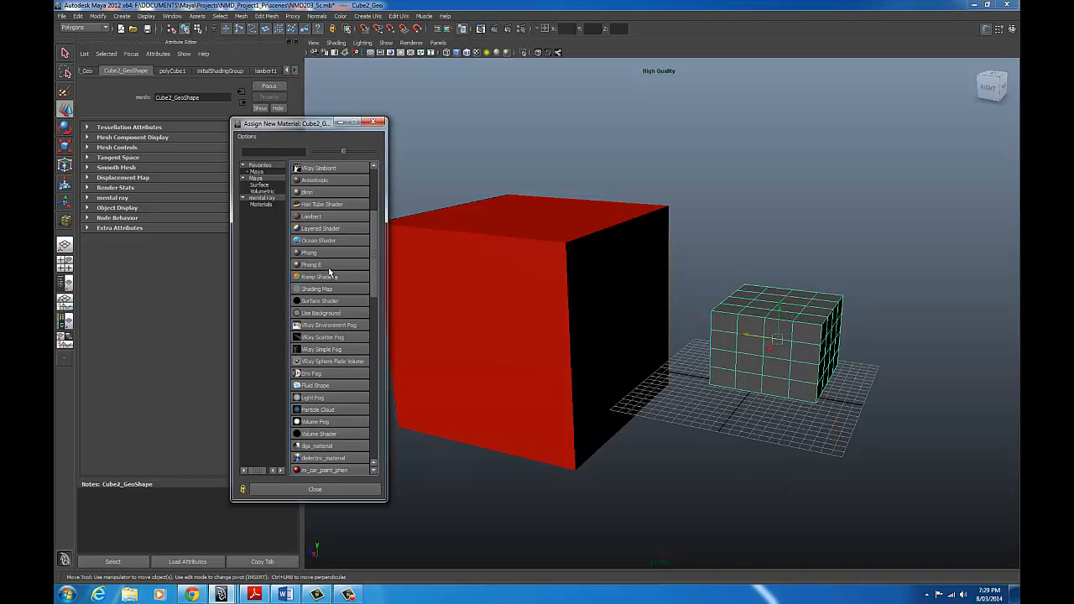
click(308, 192)
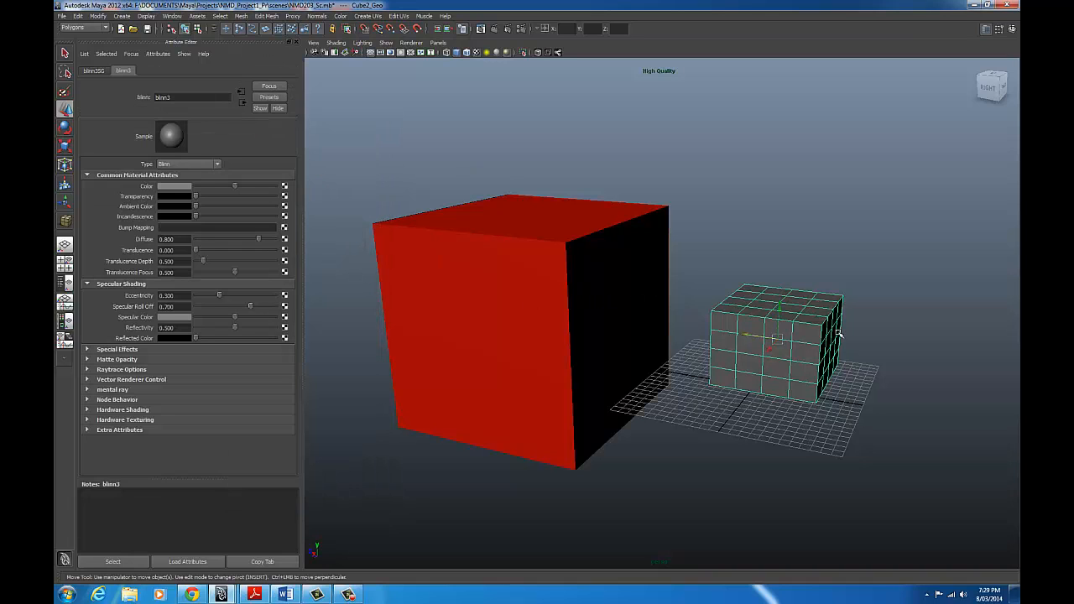
Step: Set the color of the smaller cube's new Blinn material to blue
click(168, 186)
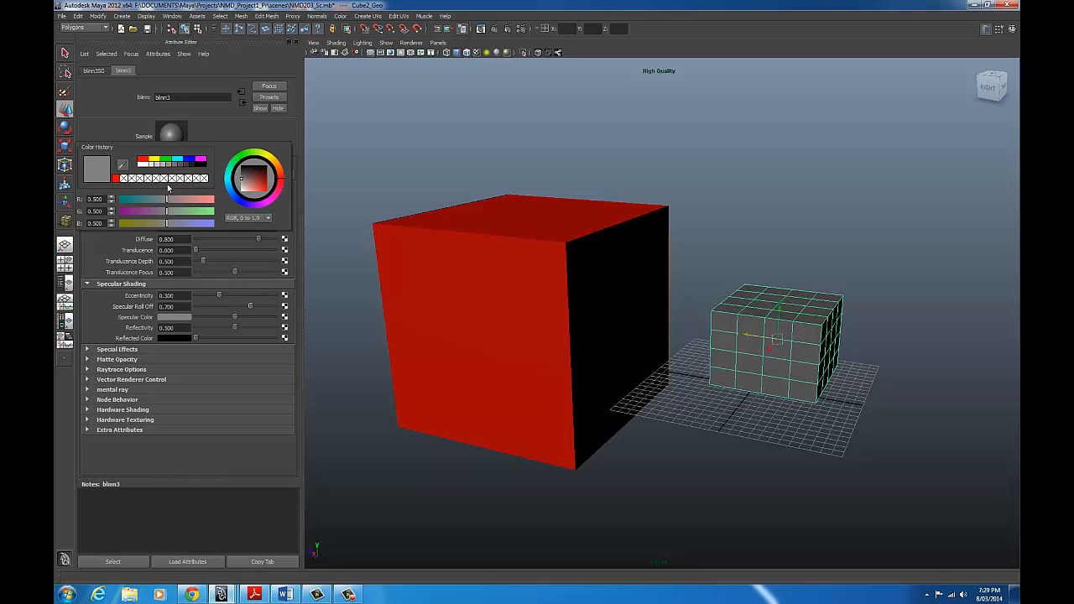
click(188, 159)
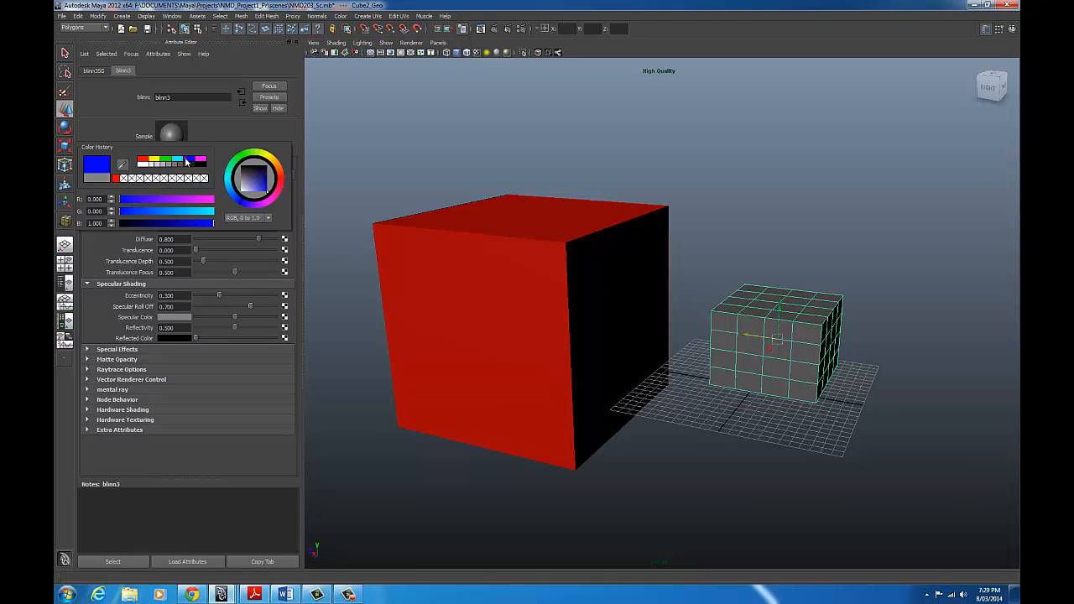
click(577, 246)
click(790, 308)
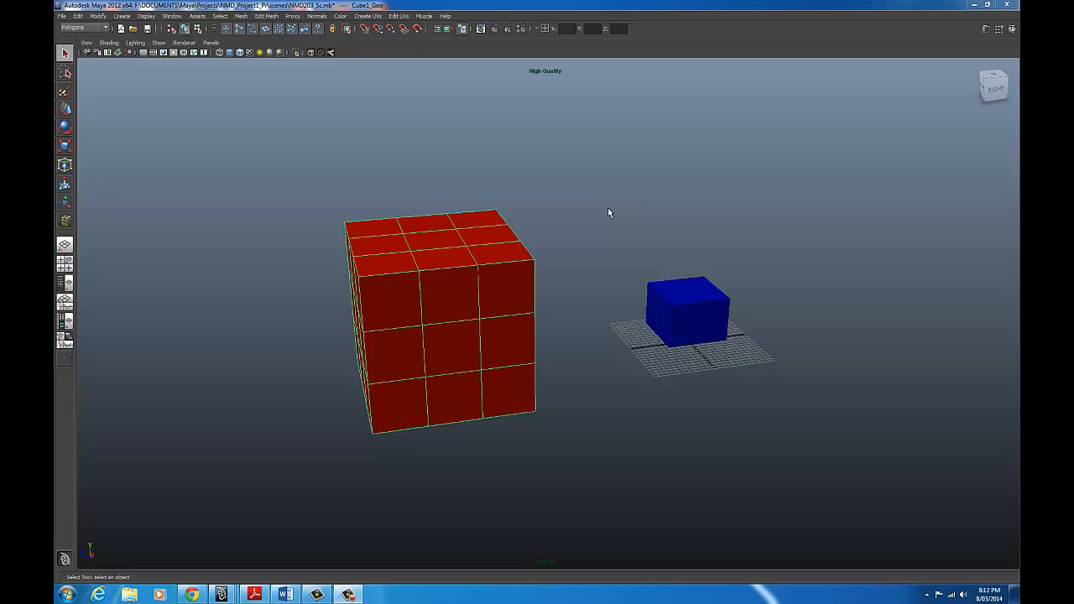
Step: Compare the Select, Move, Rotate and Scale manipulators on the red cube, ending with the Select tool
key(q)
key(w)
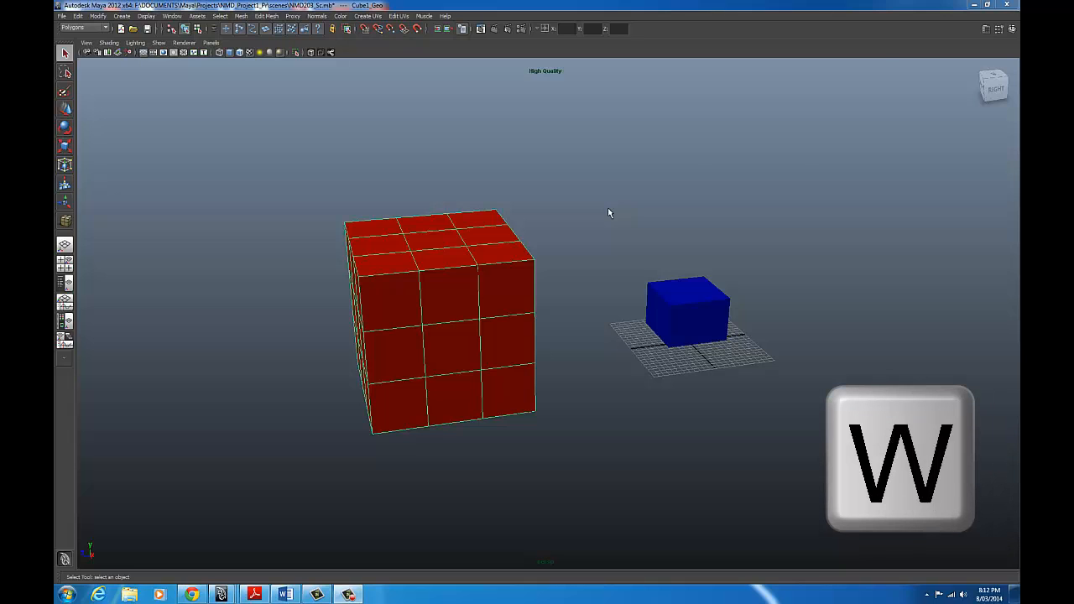
key(e)
key(r)
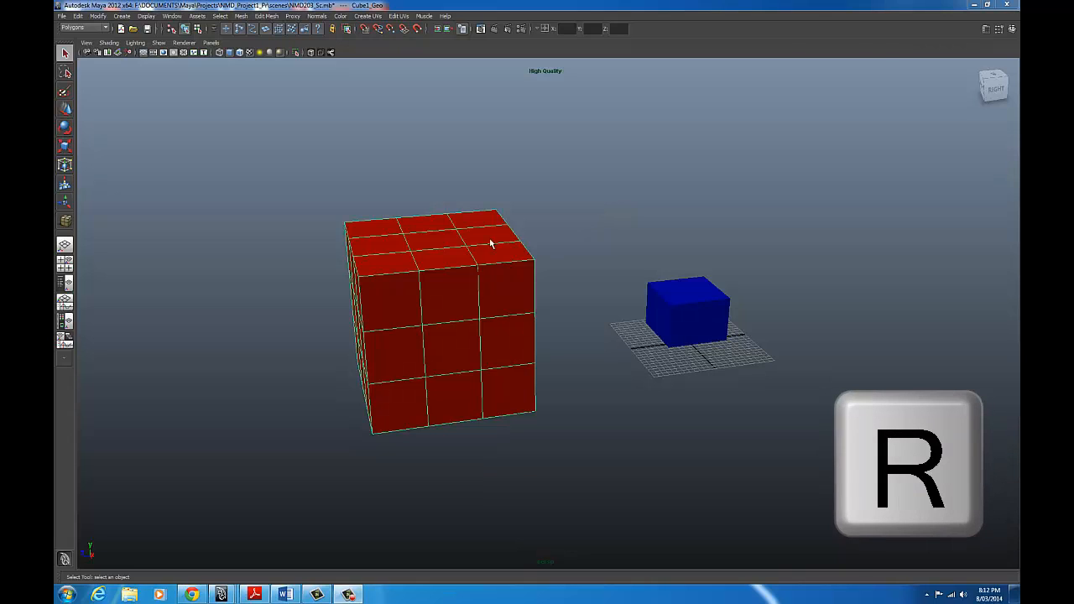
key(q)
click(544, 243)
click(458, 265)
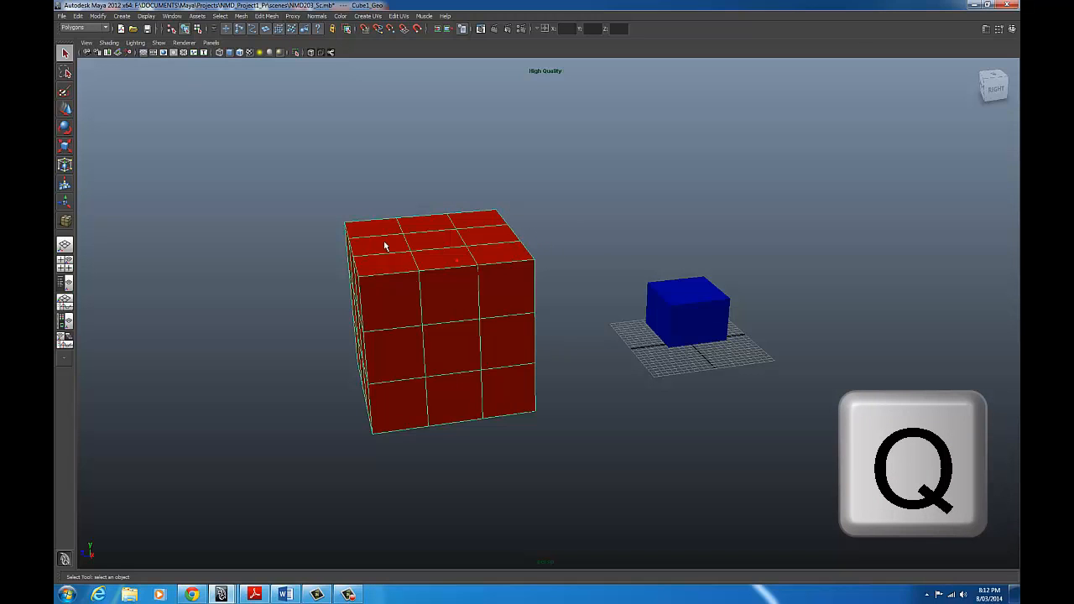
key(w)
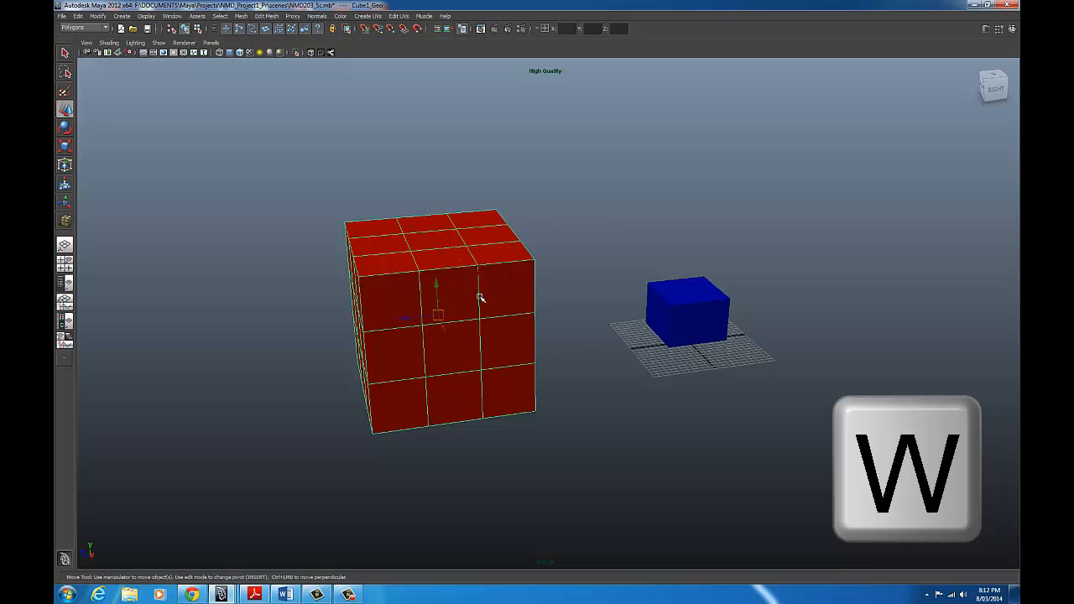
key(e)
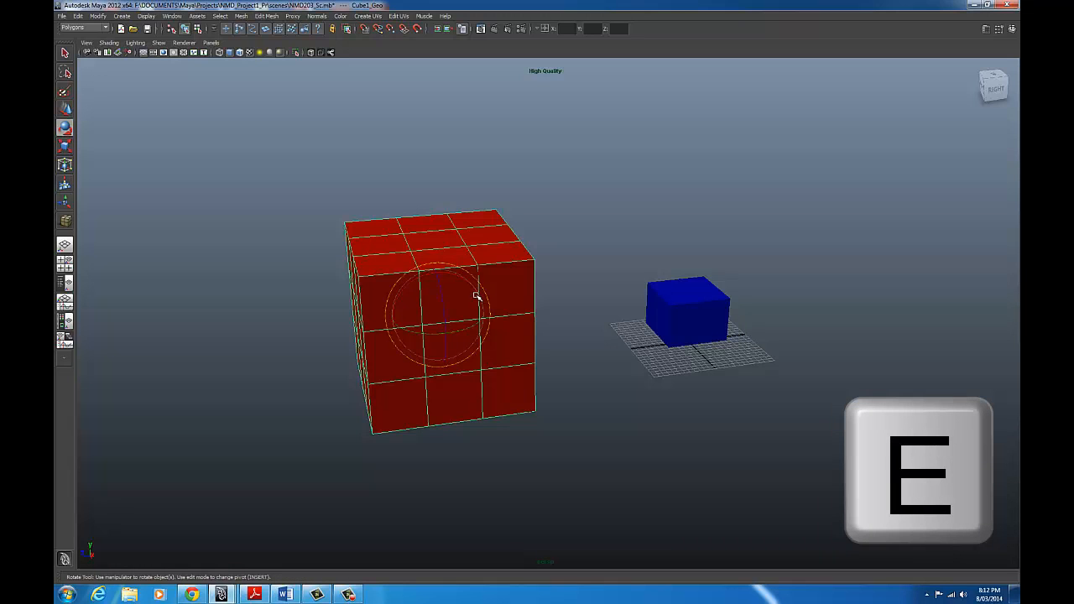
key(r)
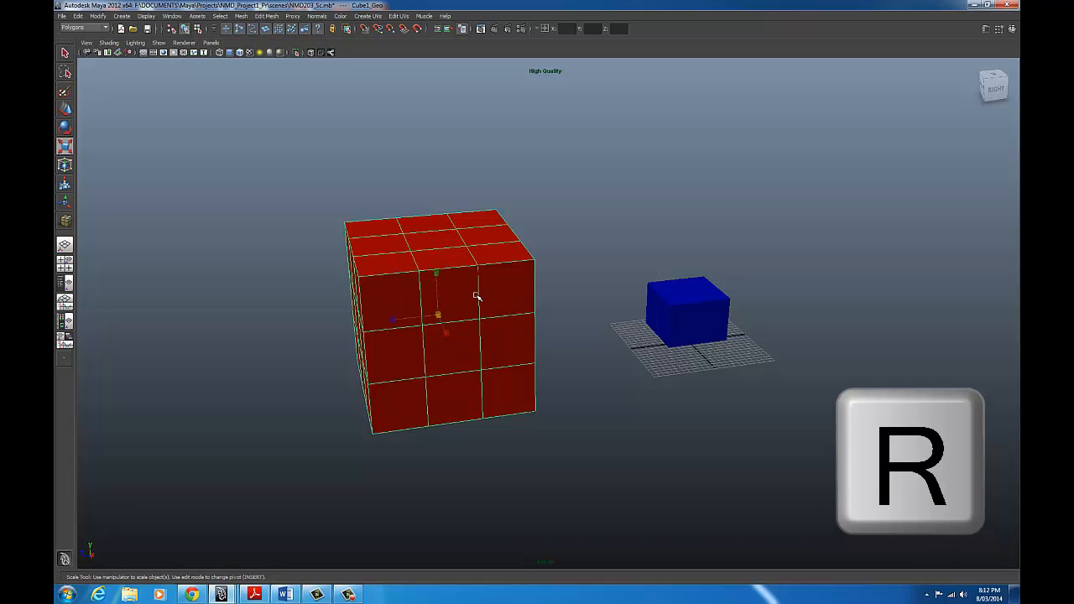
key(q)
Step: Flatten the red cube vertically into a thin slab with the Scale tool
alt+drag(480, 301, 541, 296)
alt+middle_drag(541, 295, 588, 280)
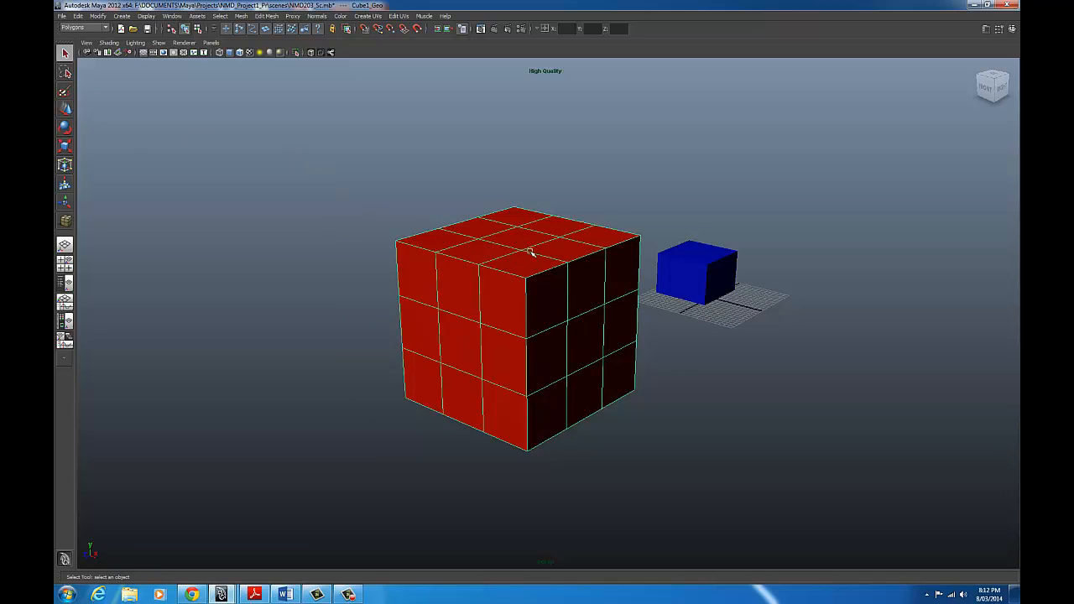
key(w)
key(e)
key(r)
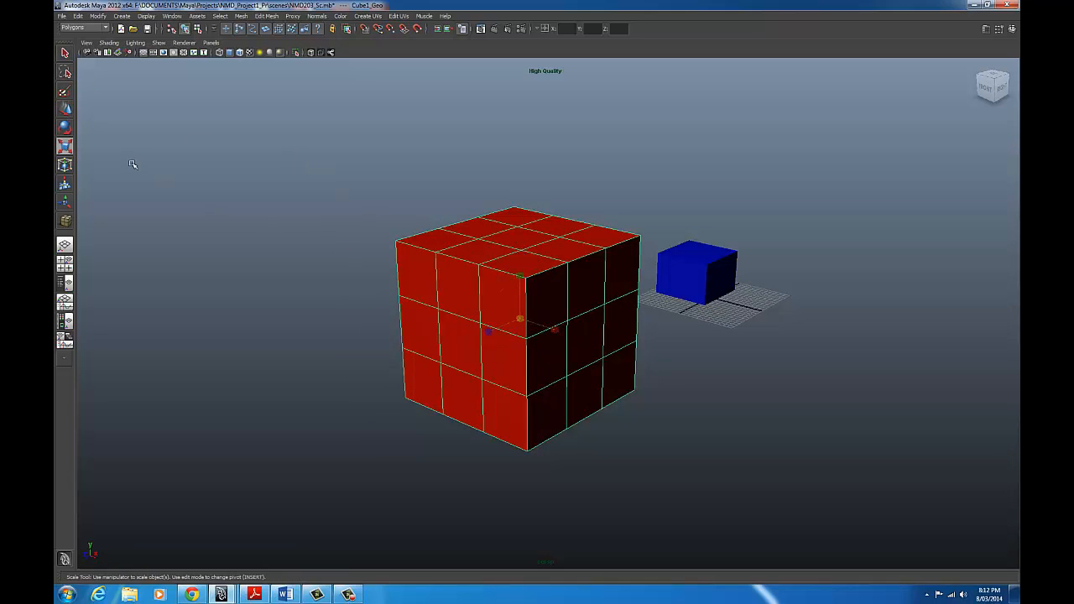
click(72, 127)
key(r)
drag(520, 281, 568, 324)
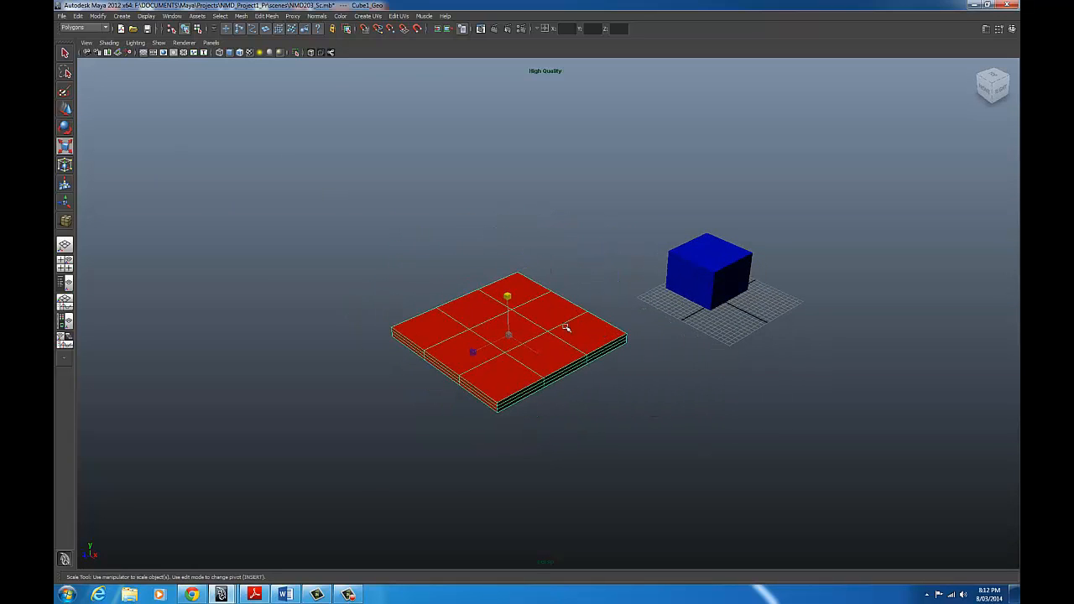
Step: In the top view, scale the blue cube into a thin, wide panel, about 3.2 along X and 0.13 along Z
click(739, 283)
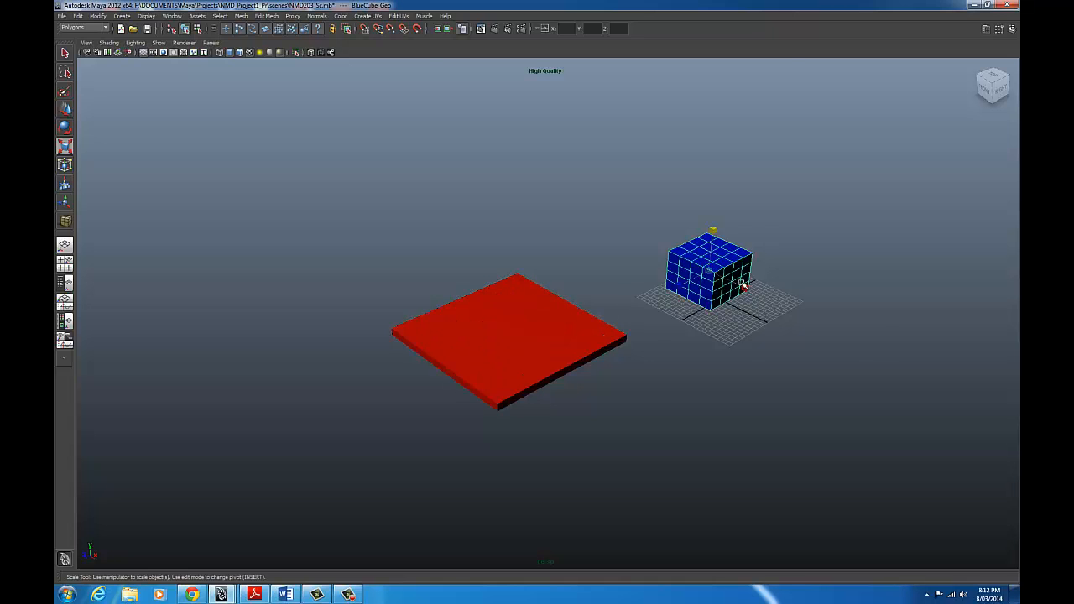
key(space)
key(space)
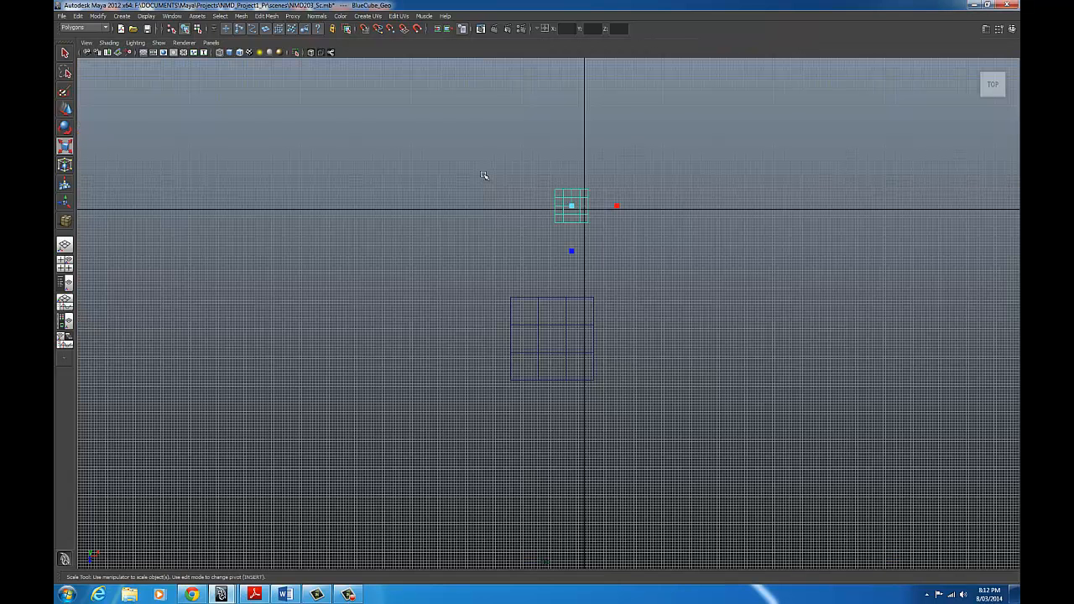
drag(570, 250, 720, 206)
Step: Move the blue panel onto the red slab's back edge at about X -13.4, Z 32.2, shorten it along X, and leave the top view
key(w)
drag(571, 238, 583, 335)
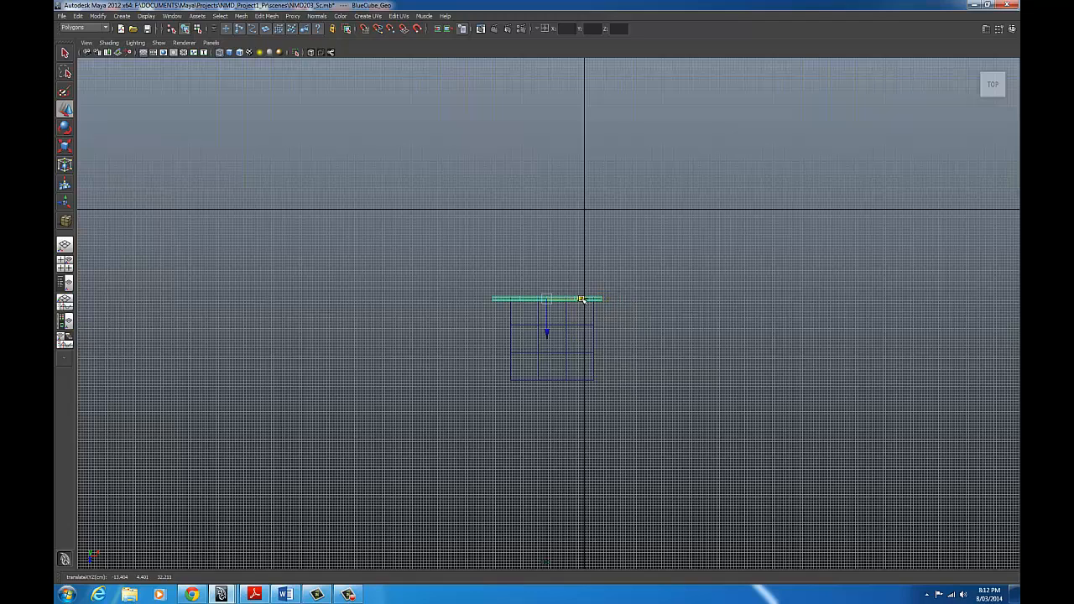
key(r)
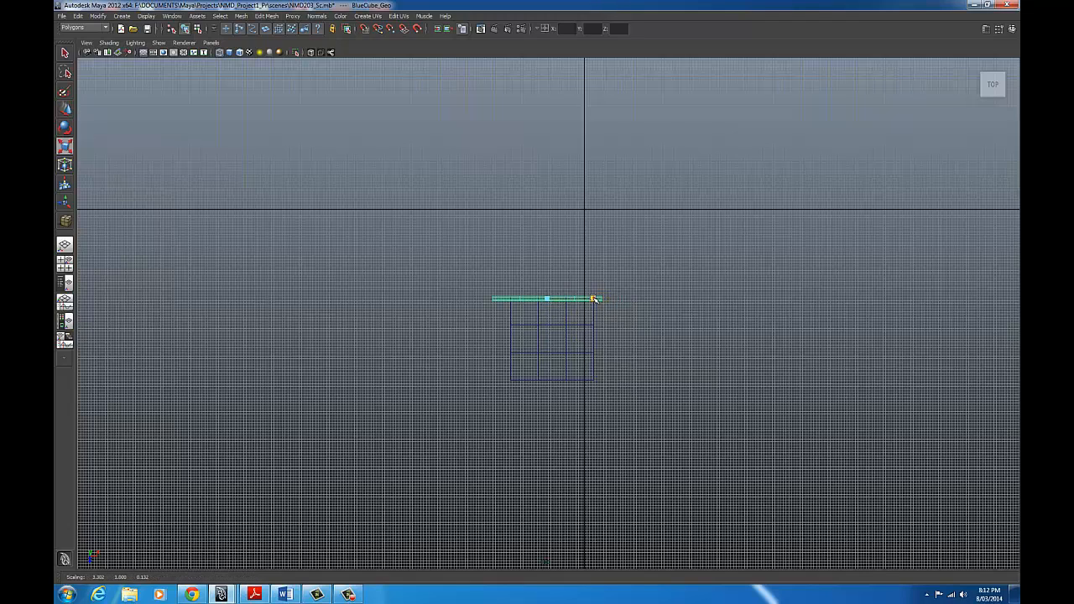
drag(592, 300, 589, 300)
key(w)
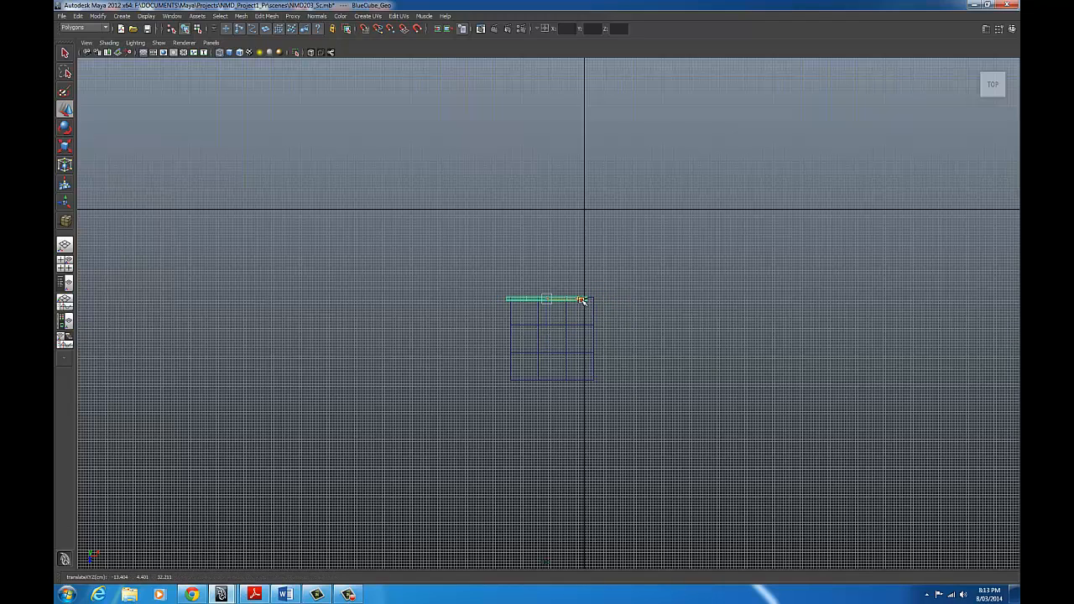
key(space)
key(space)
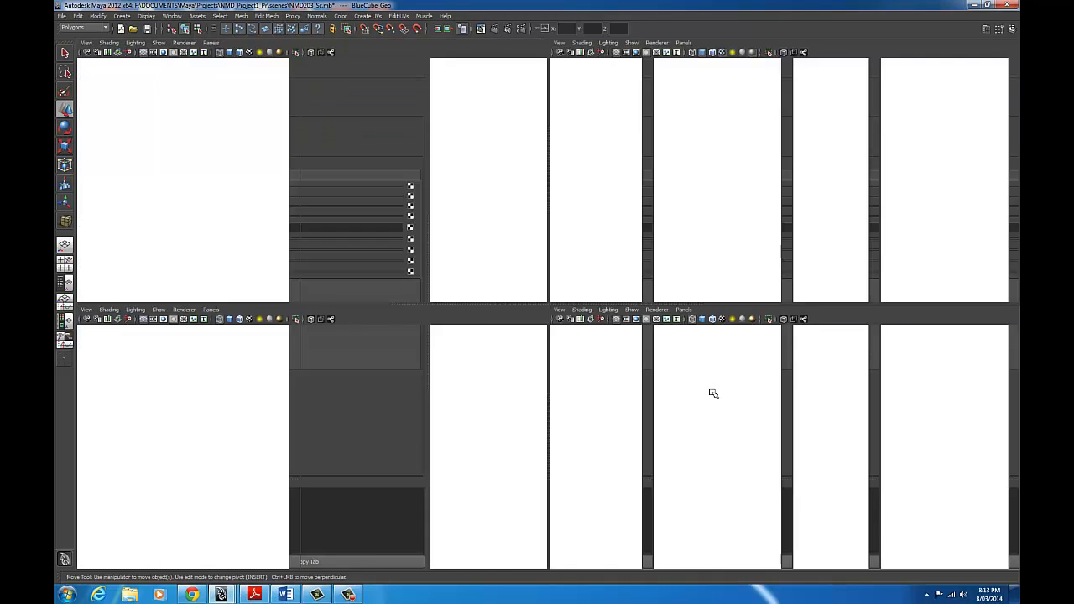